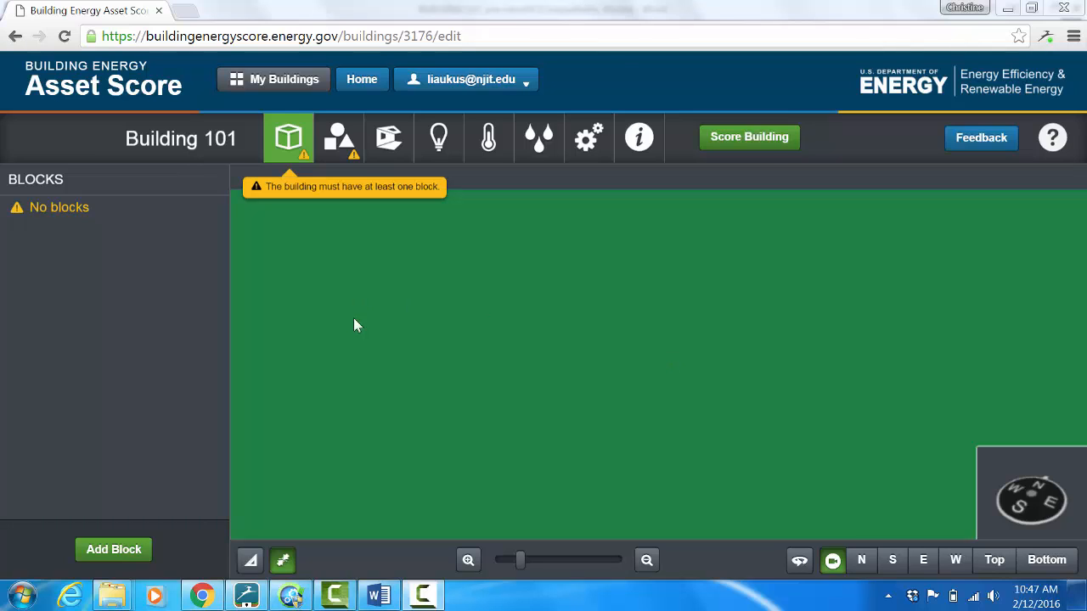
Step: Start a new block for Building 101
right_click(114, 553)
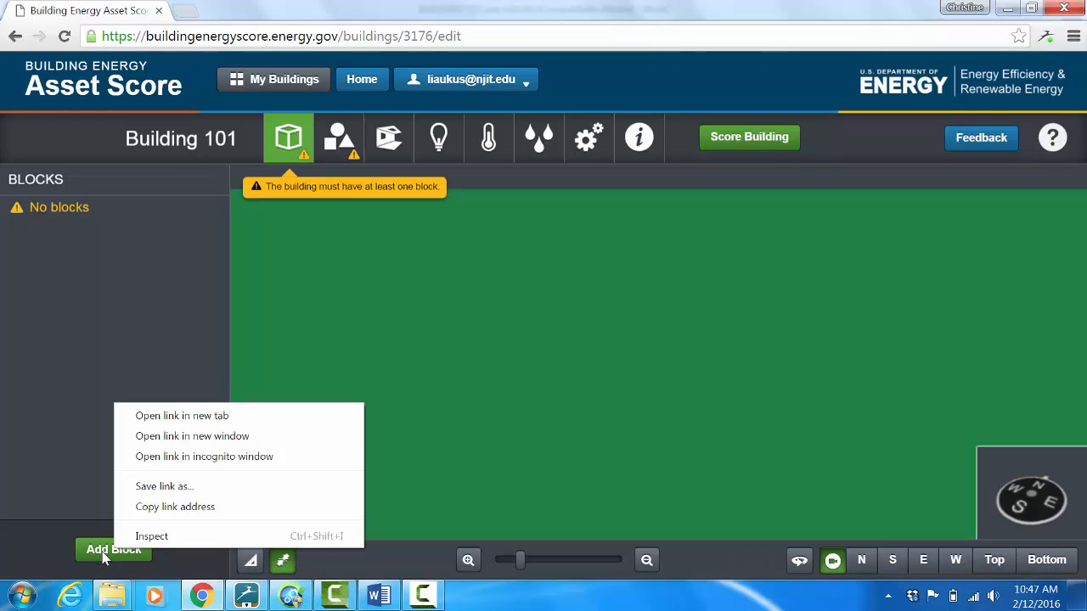
click(103, 556)
click(104, 556)
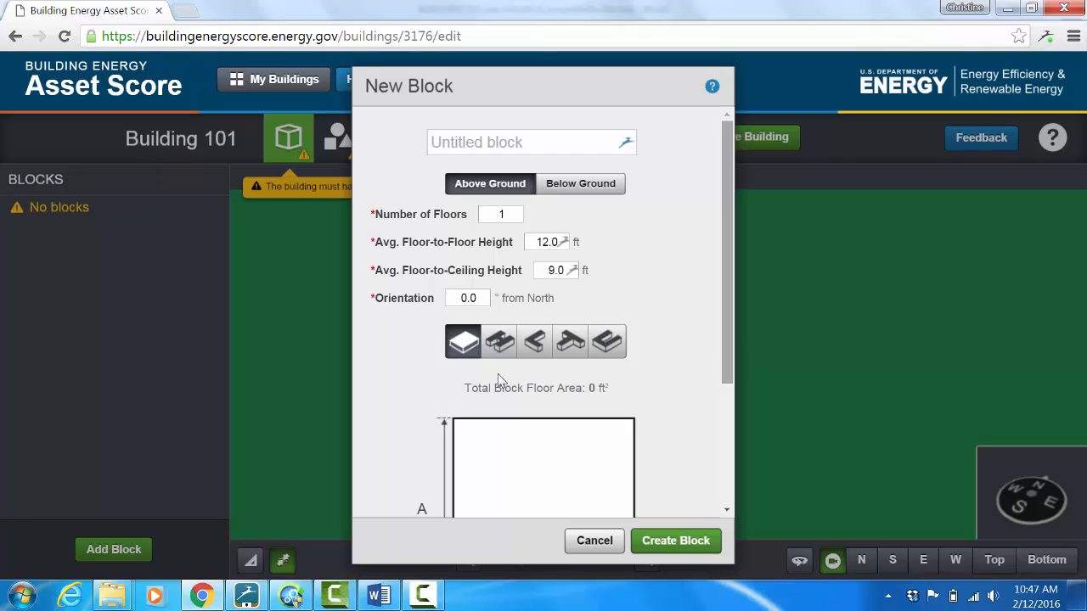
Step: Switch to the Word document "BUILDING 101 pre-retrofit" and review its Geometry section, including the floor heights and floor plans
click(378, 597)
right_click(377, 597)
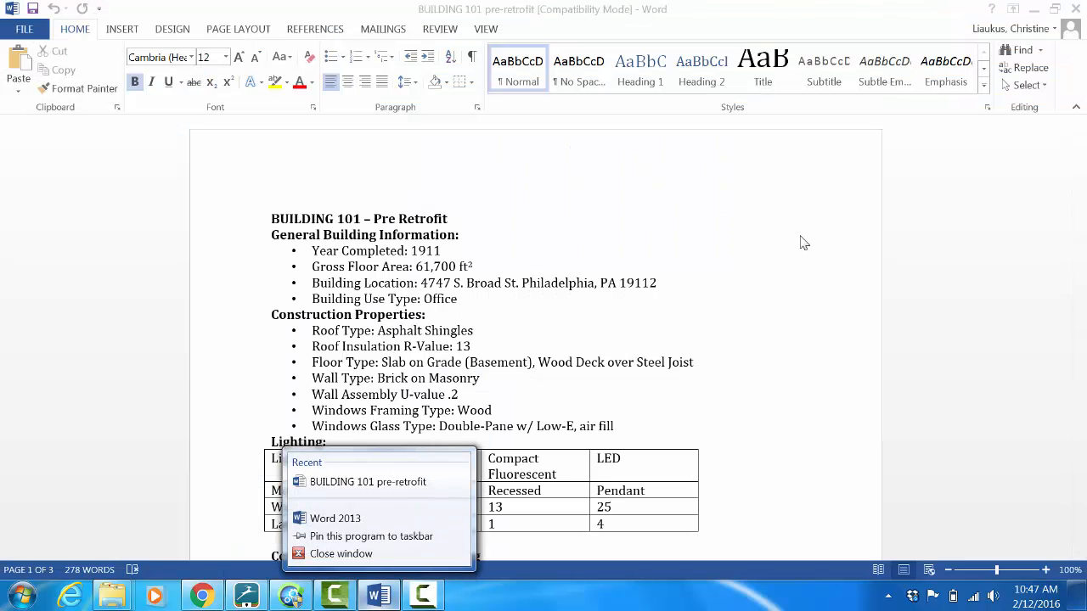
click(988, 193)
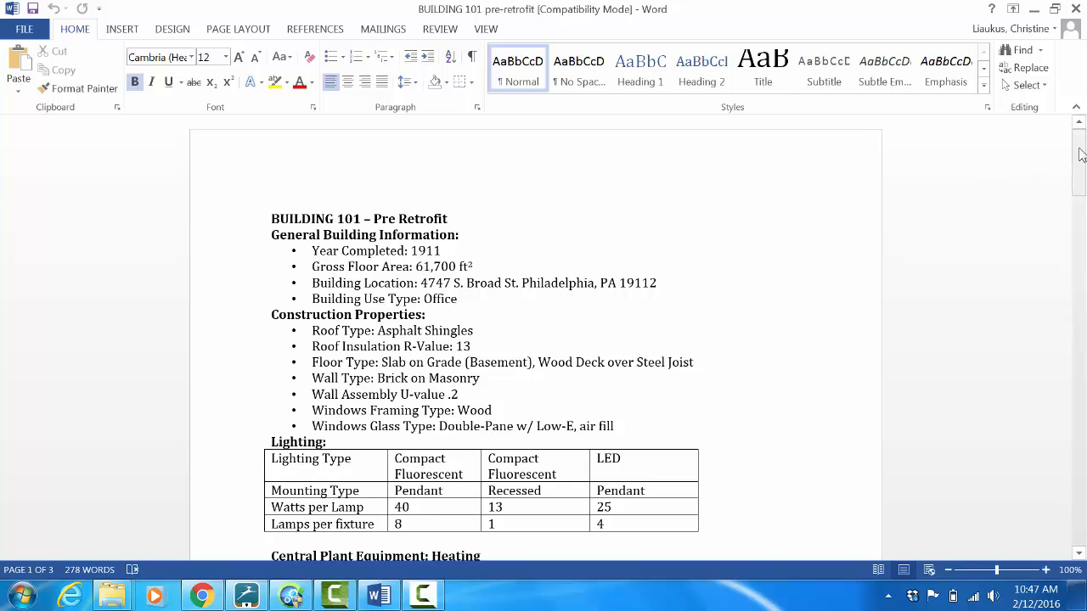
drag(1083, 153, 1083, 335)
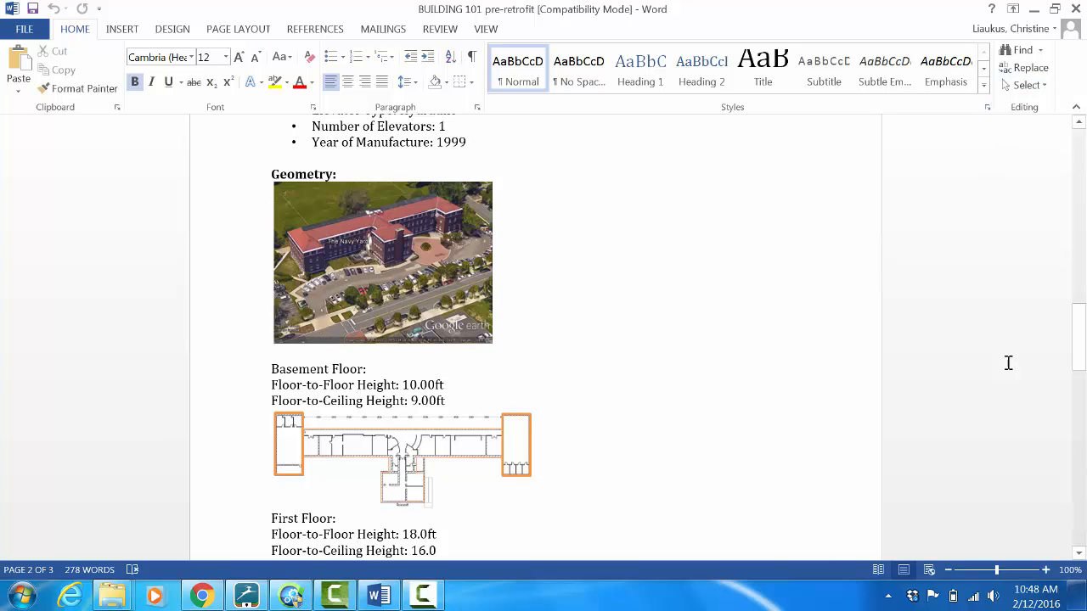
mouse_move(1080, 340)
mouse_down()
mouse_move(1081, 442)
mouse_move(1075, 306)
mouse_up()
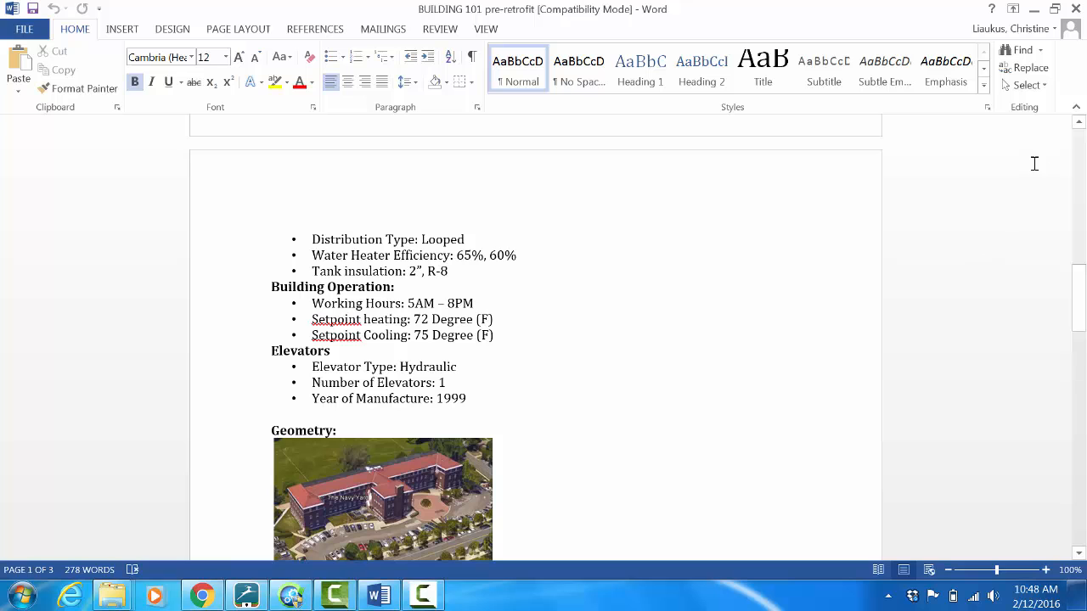
click(1035, 12)
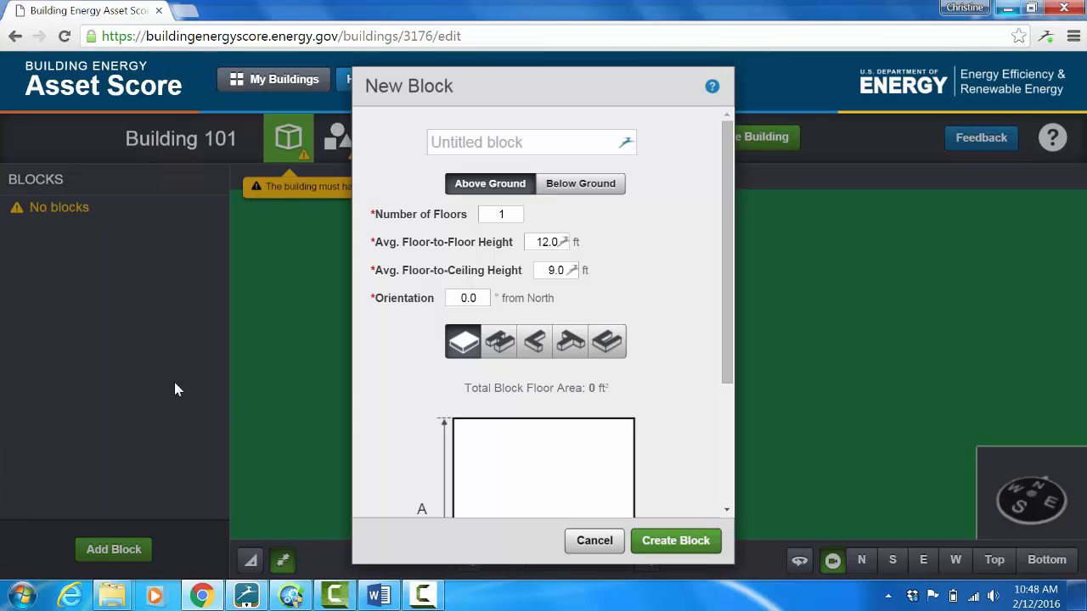
click(473, 150)
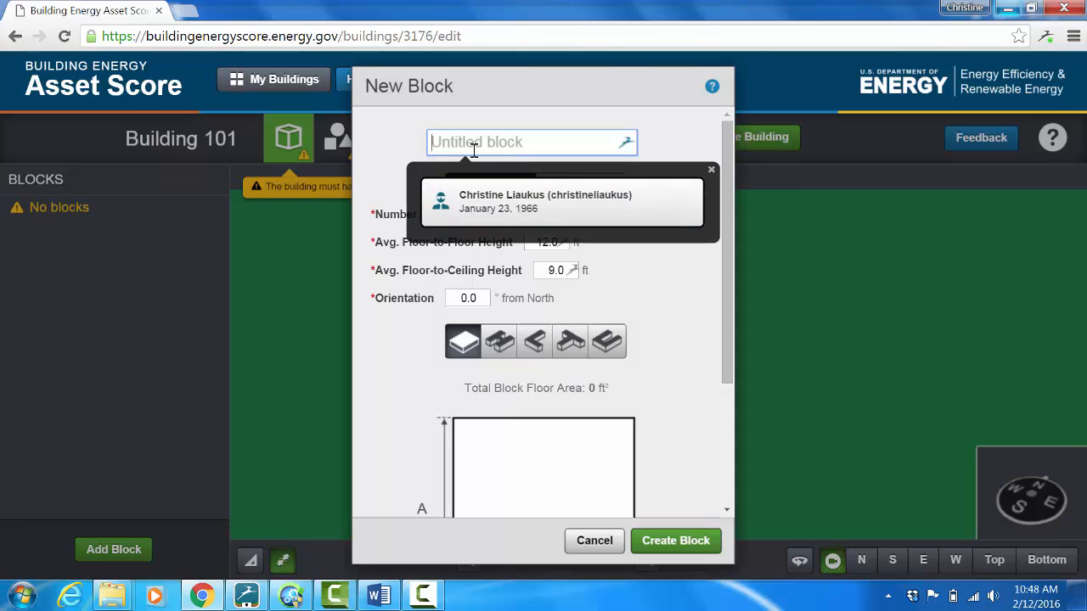
text(N)
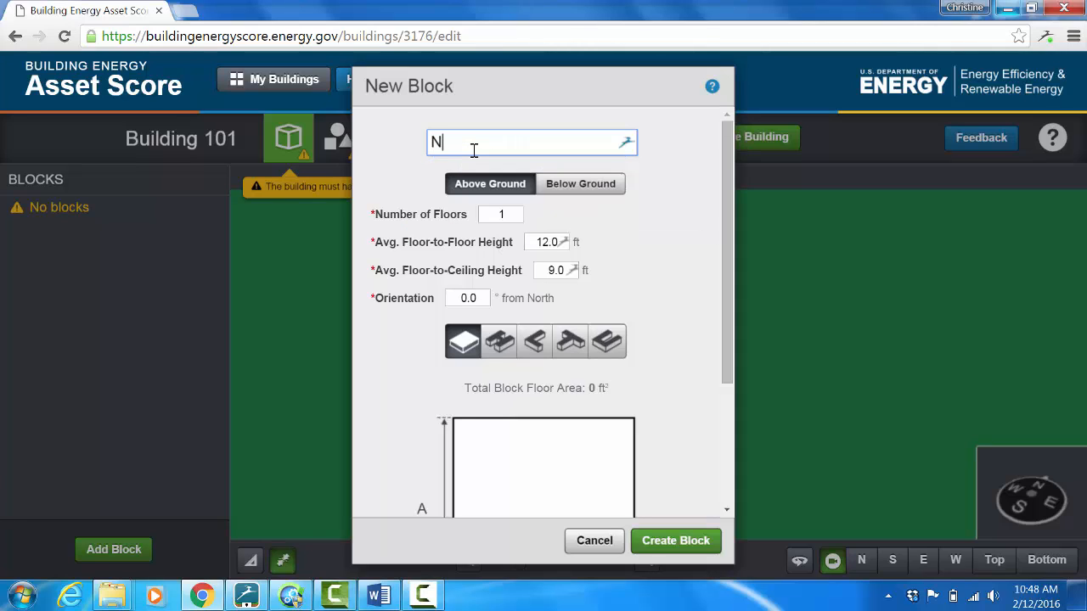
key(BackSpace)
click(422, 595)
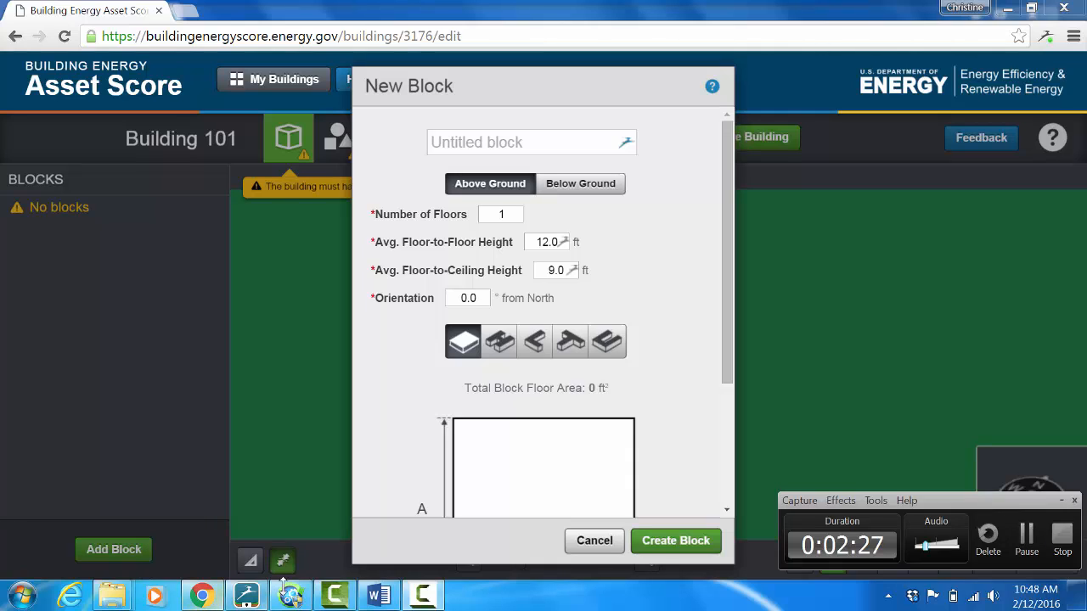
right_click(245, 598)
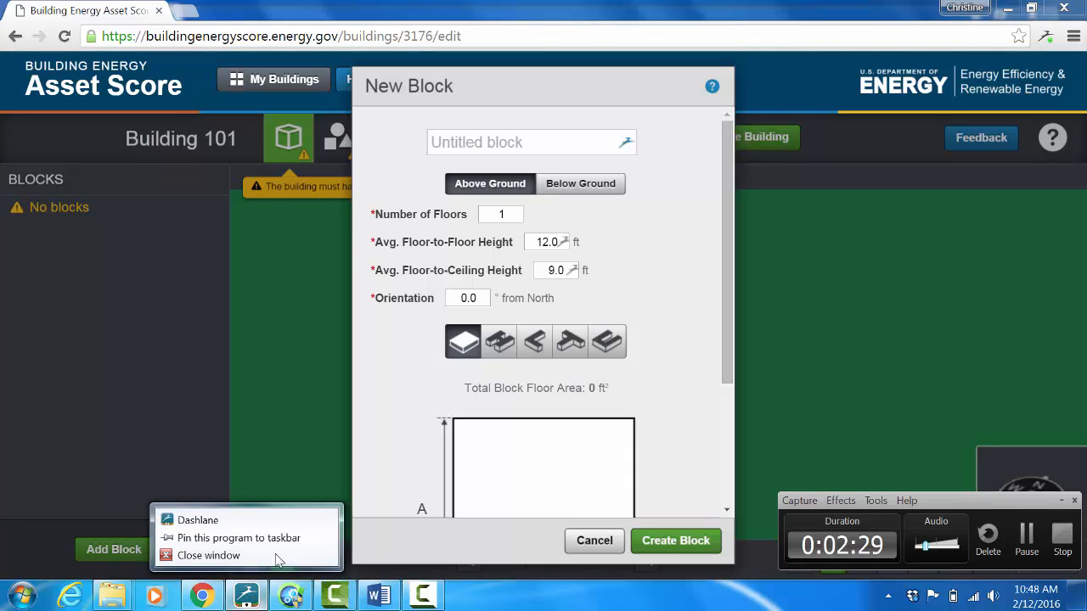
click(213, 520)
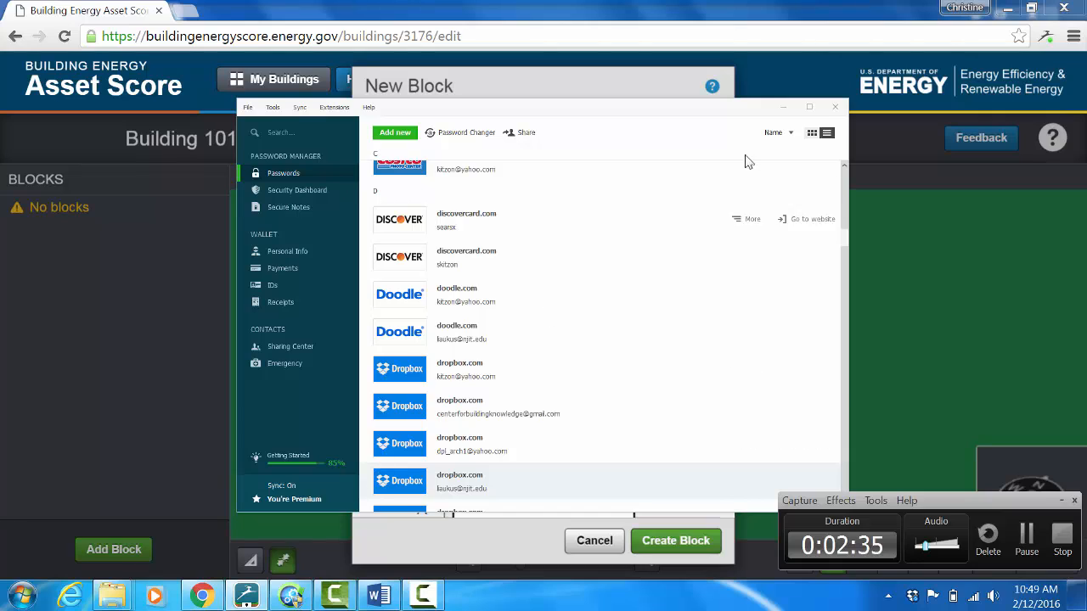
click(835, 109)
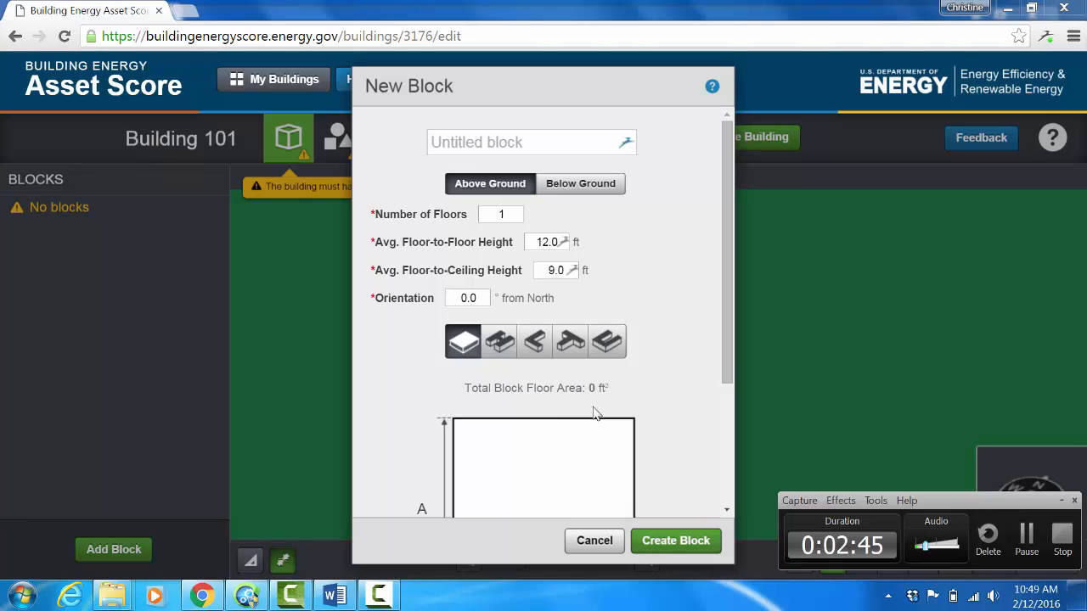
Step: Dismiss the autofill suggestion and name the new block "North Block"
click(533, 142)
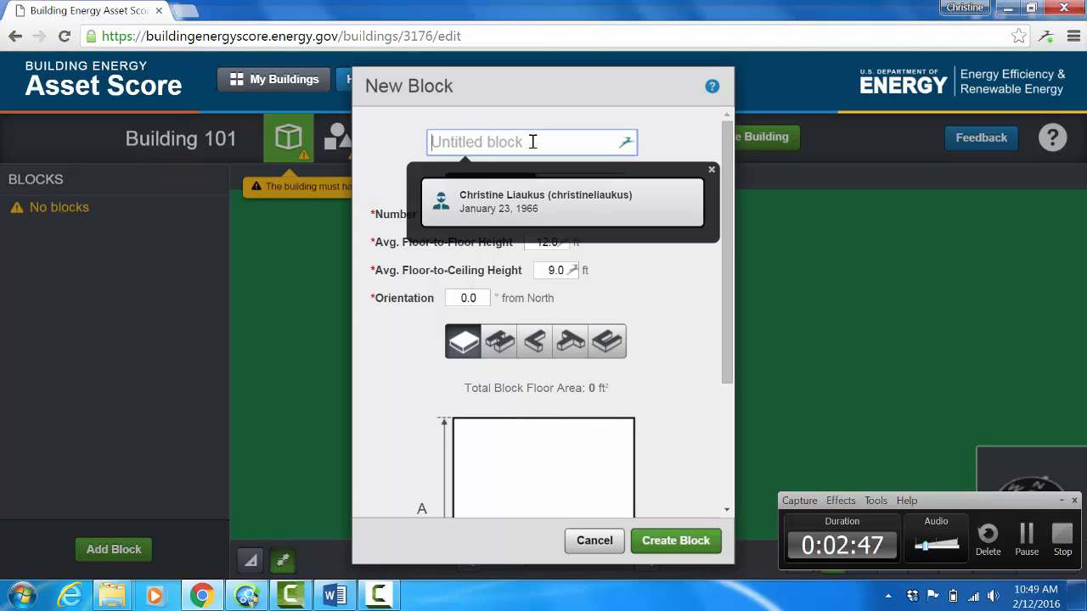
click(711, 174)
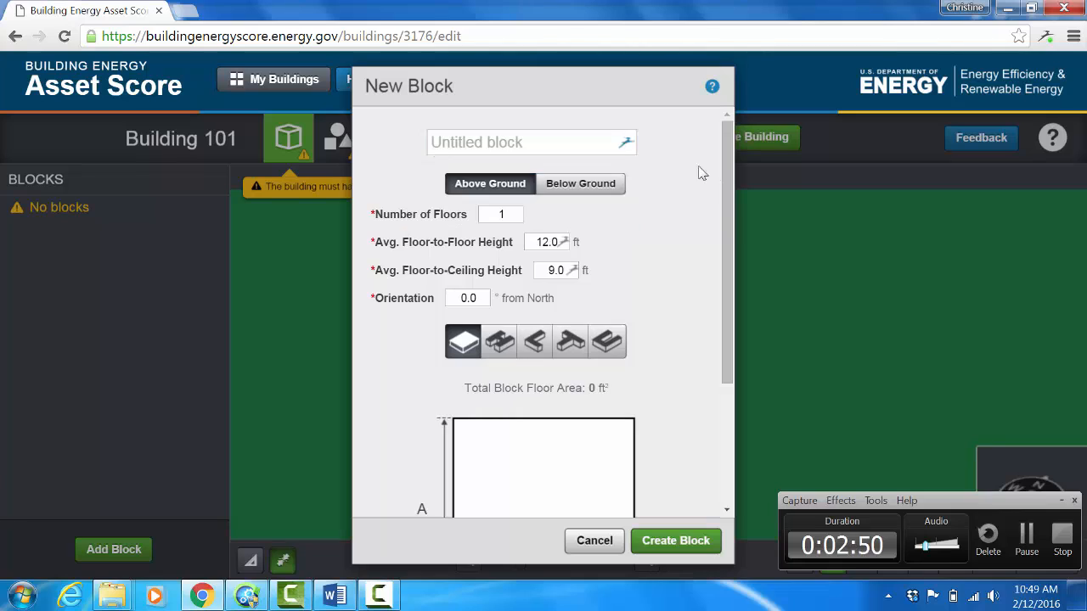
click(486, 144)
text(N)
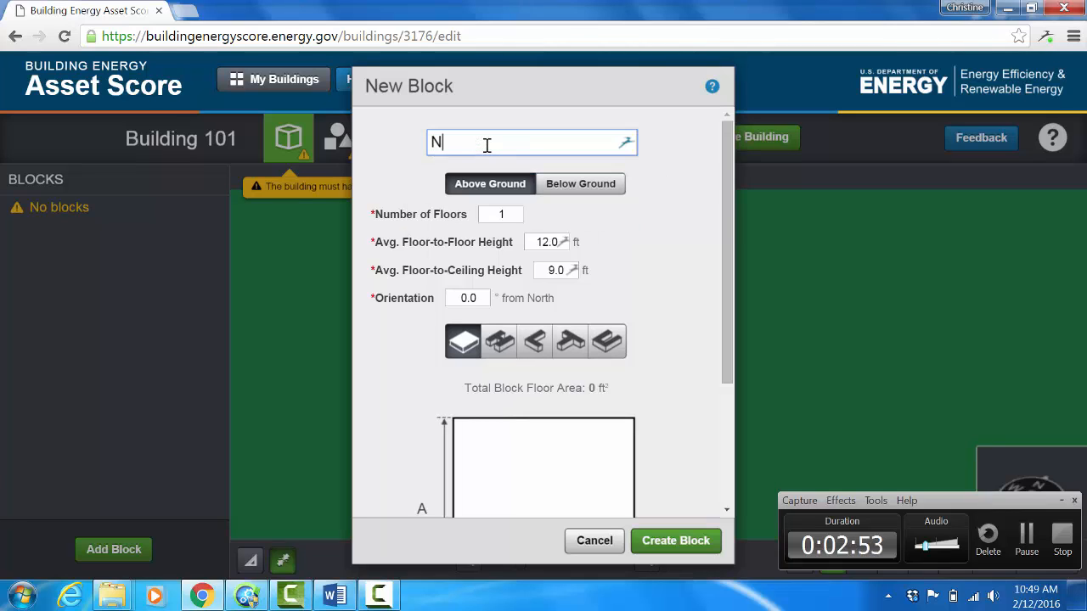
text(orth Block)
Step: Set North Block to 3 floors, 18 ft floor-to-floor height, 16 ft floor-to-ceiling height and an orientation of 90° from North
click(513, 213)
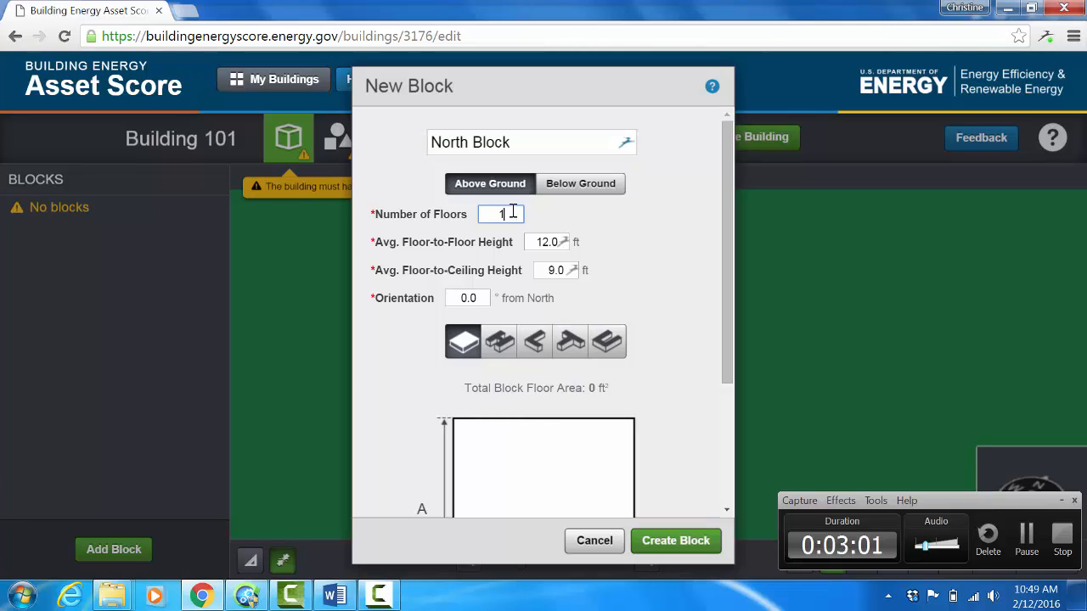
key(BackSpace)
text(3)
key(Tab)
text(18)
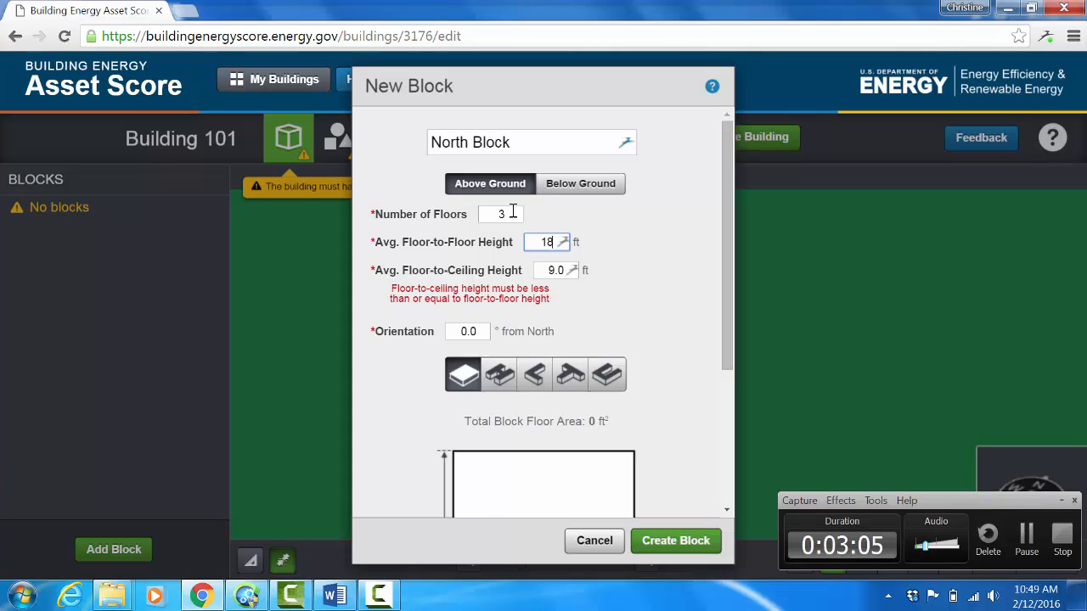
key(Tab)
text(16)
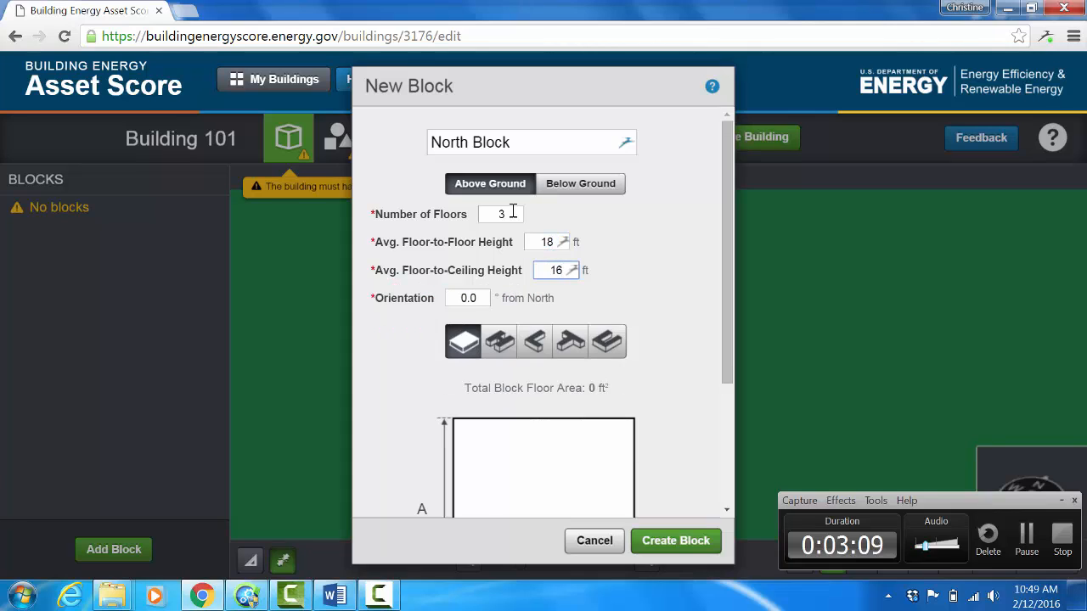
key(Tab)
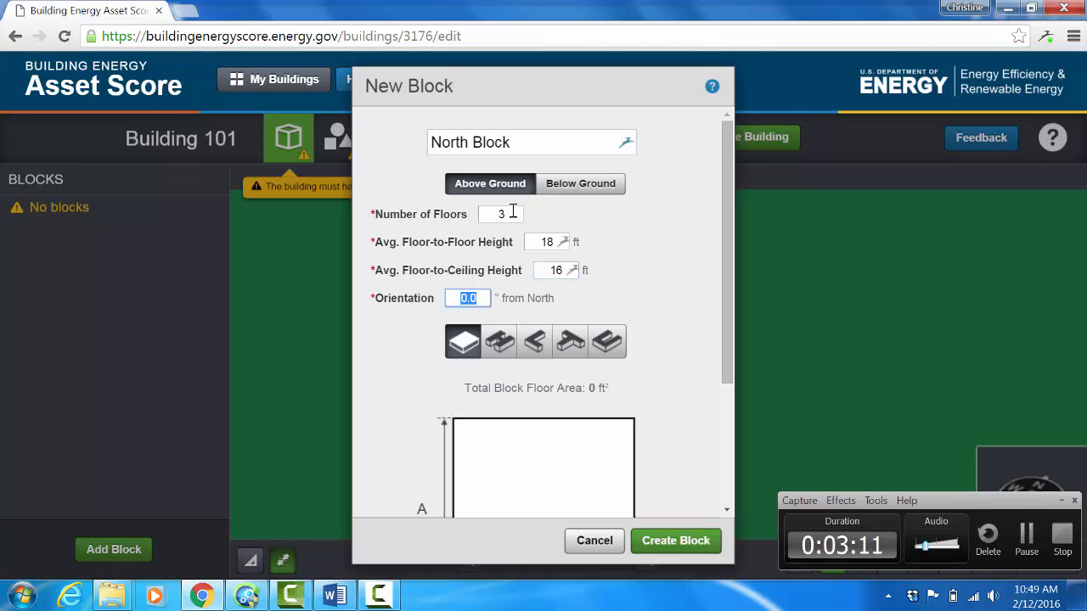
text(90)
Step: Set the rectangular footprint to A 72 ft and B 33 ft, and create the block
click(729, 325)
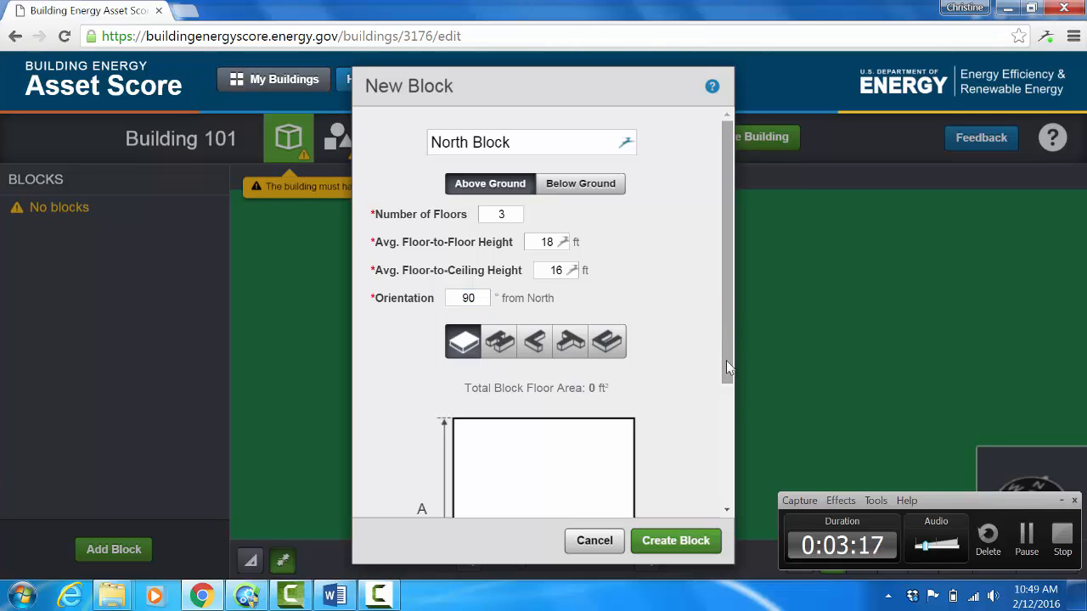
right_click(728, 399)
click(673, 361)
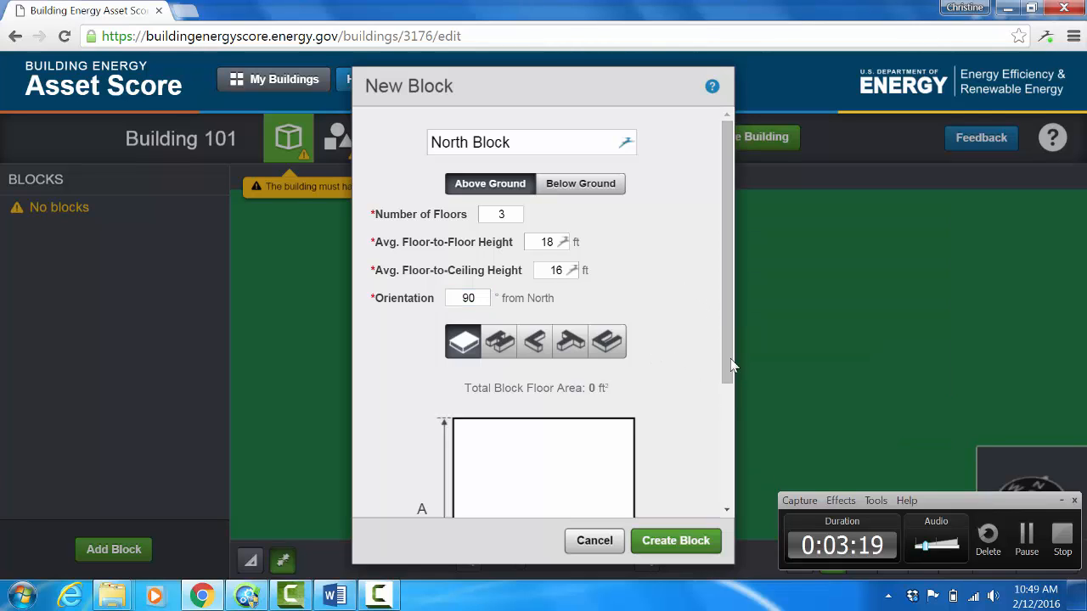
drag(726, 364, 726, 457)
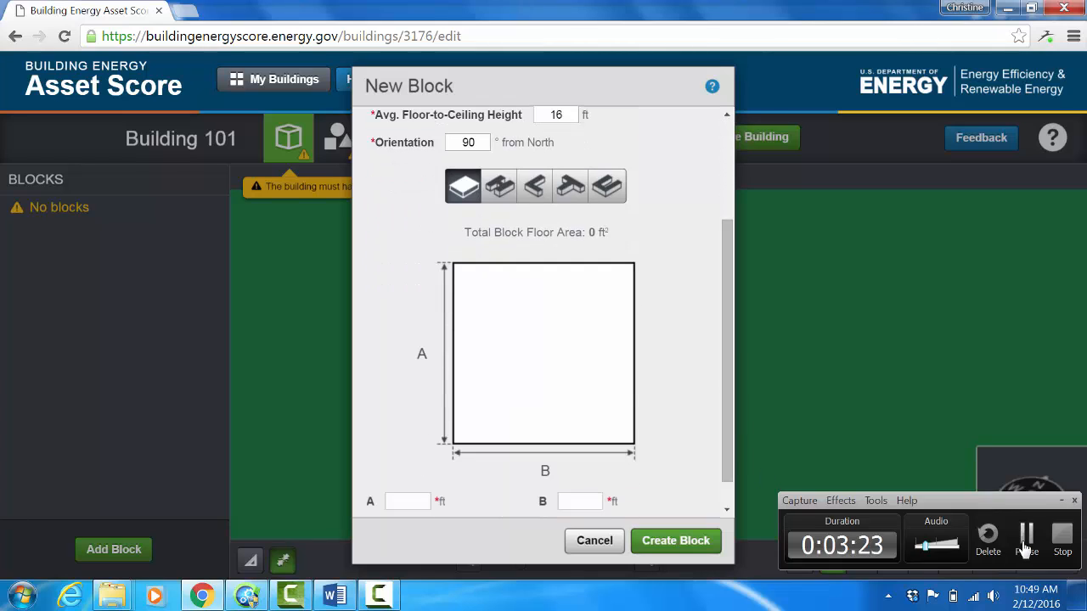
click(1025, 548)
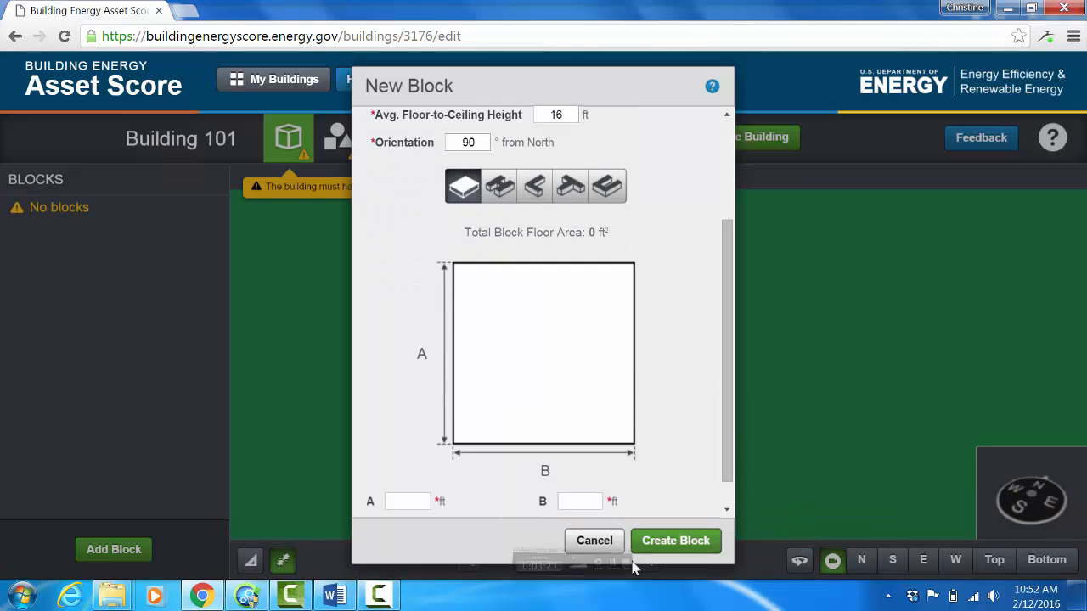
click(417, 504)
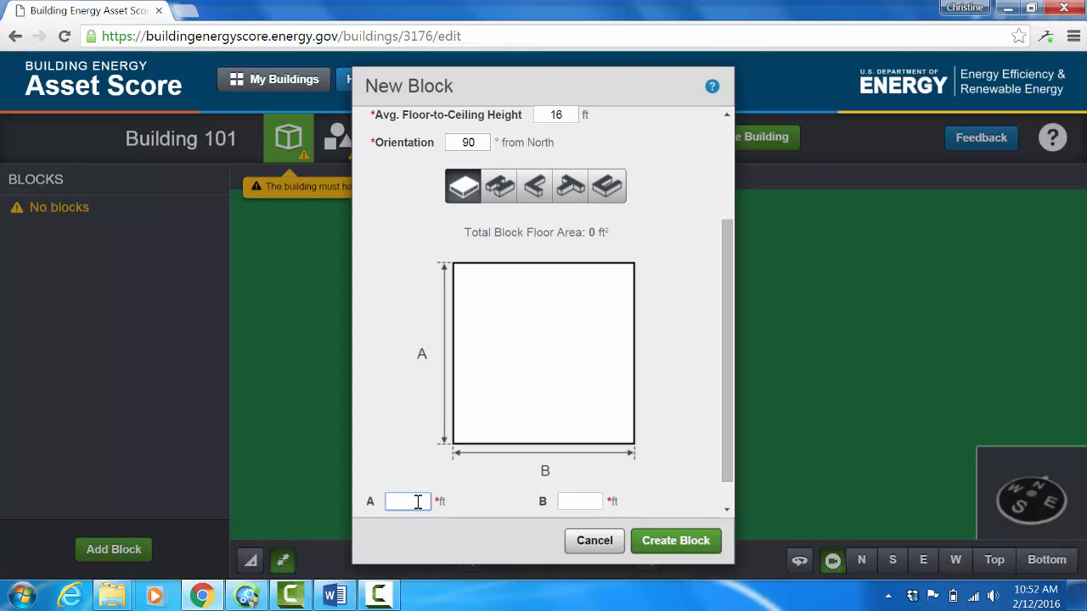
text(72)
key(Tab)
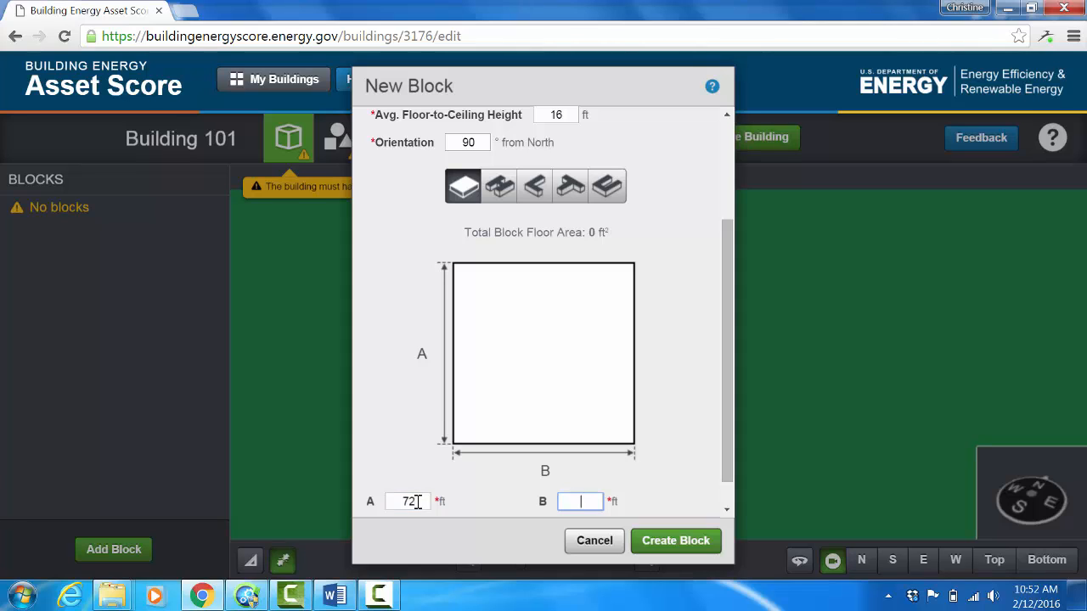
text(33)
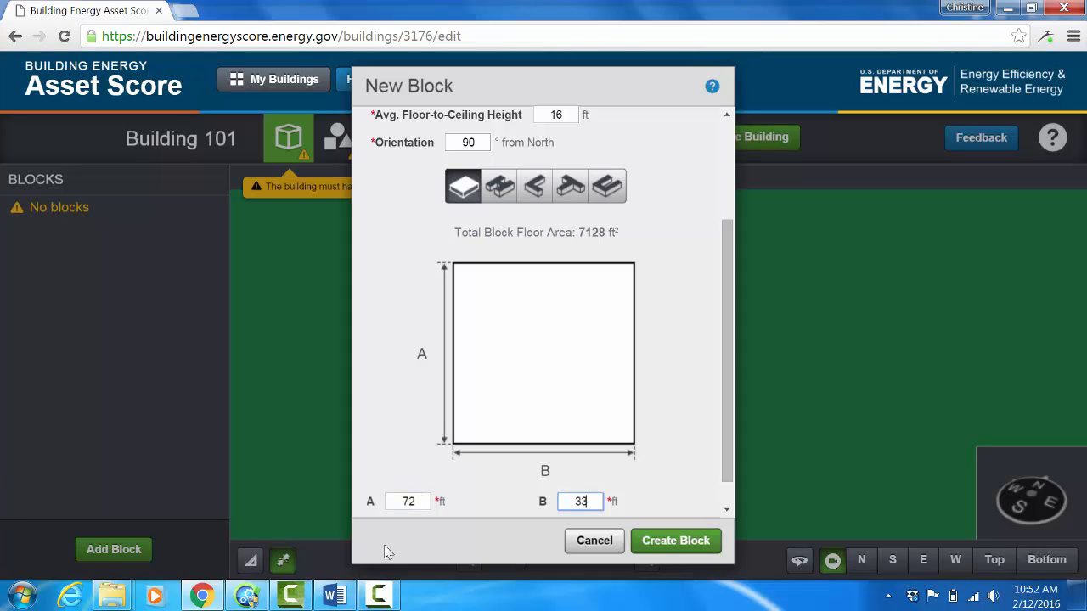
click(659, 542)
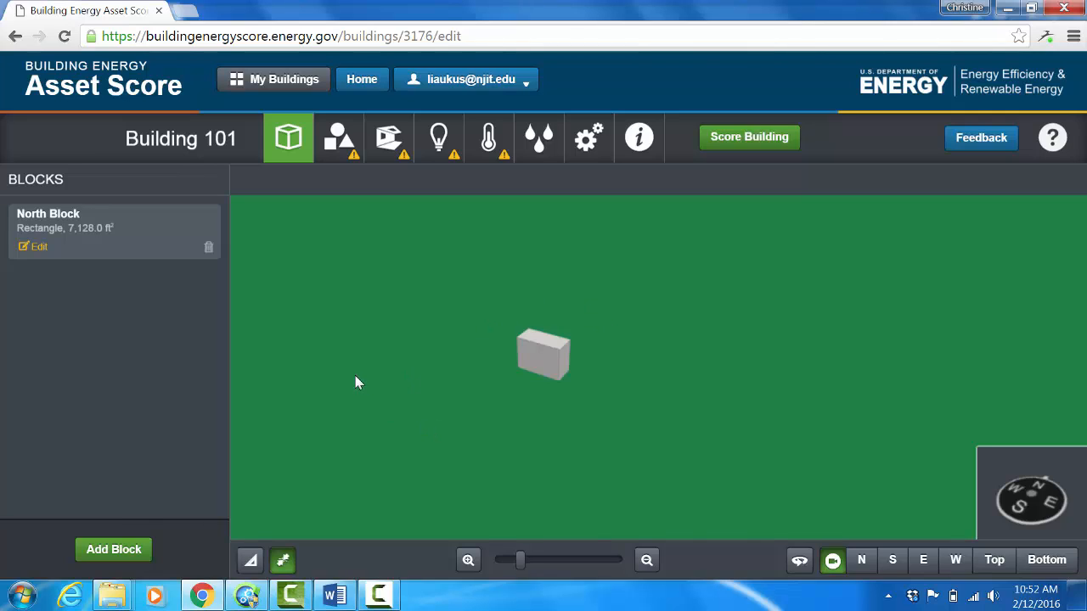
Step: Start a new block, dismissing the autofill suggestion, and name it "Long Block 1st FL"
click(125, 552)
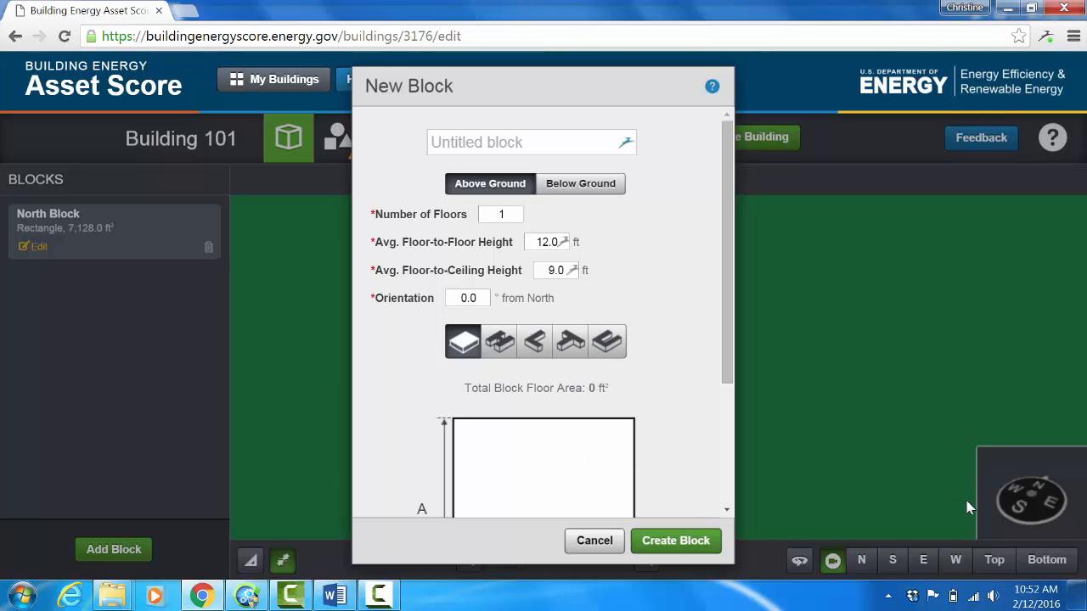
click(380, 595)
click(1022, 536)
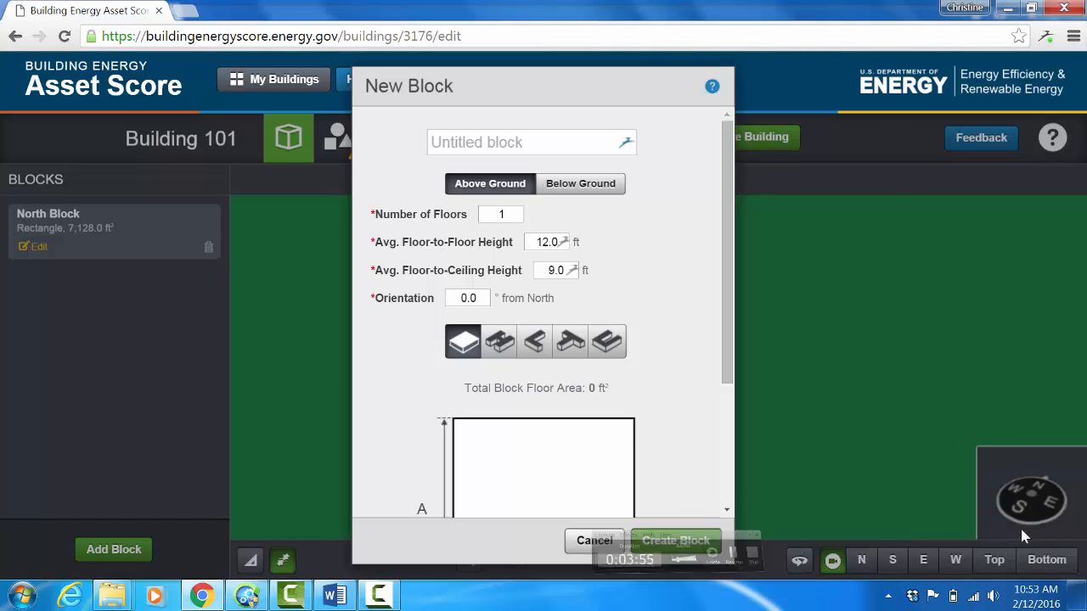
click(459, 143)
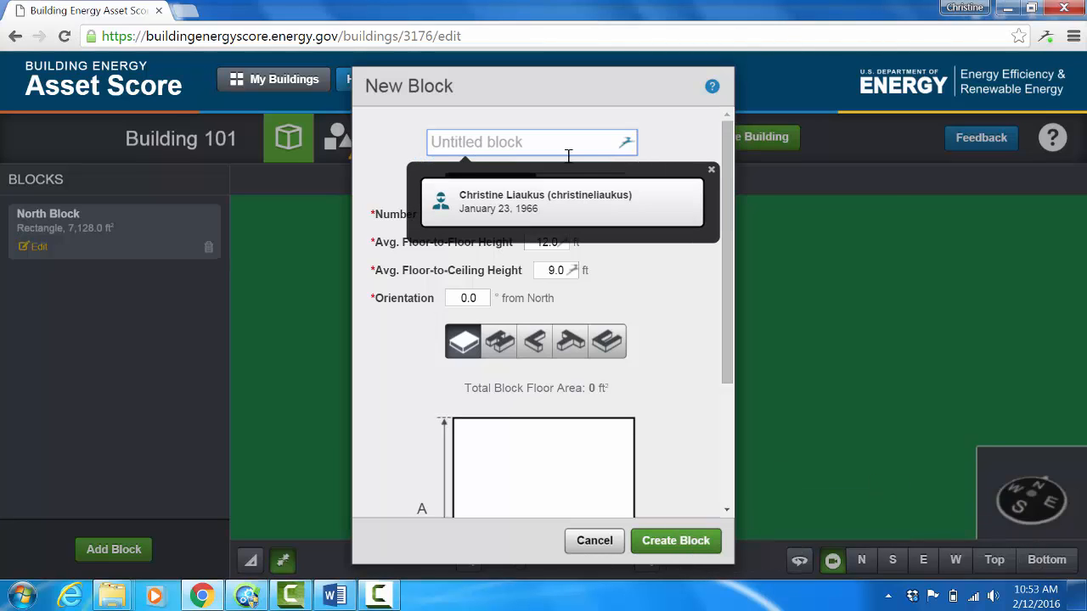
click(710, 169)
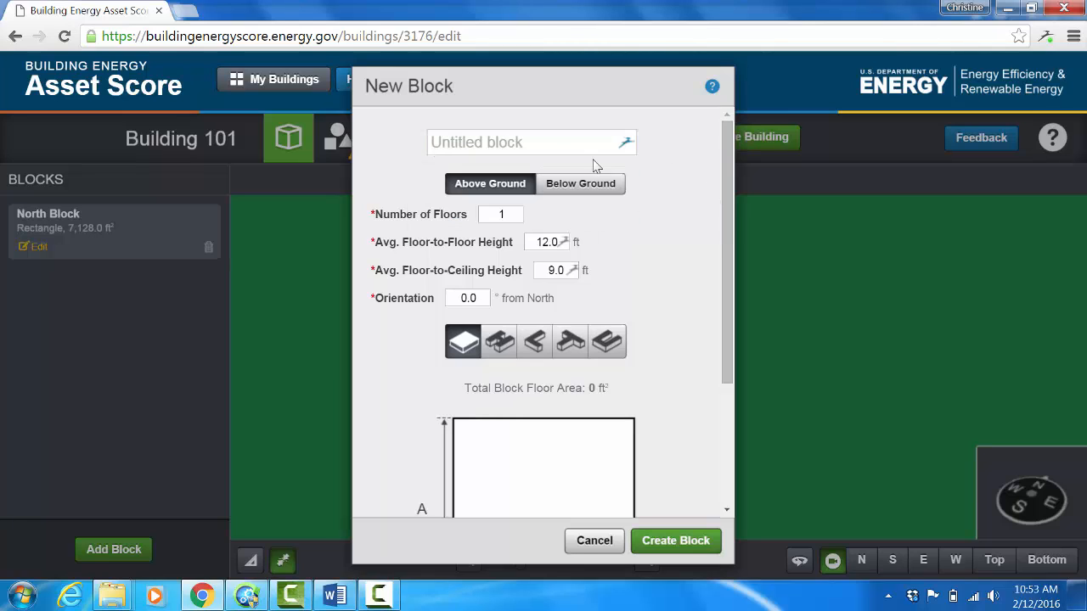
click(515, 144)
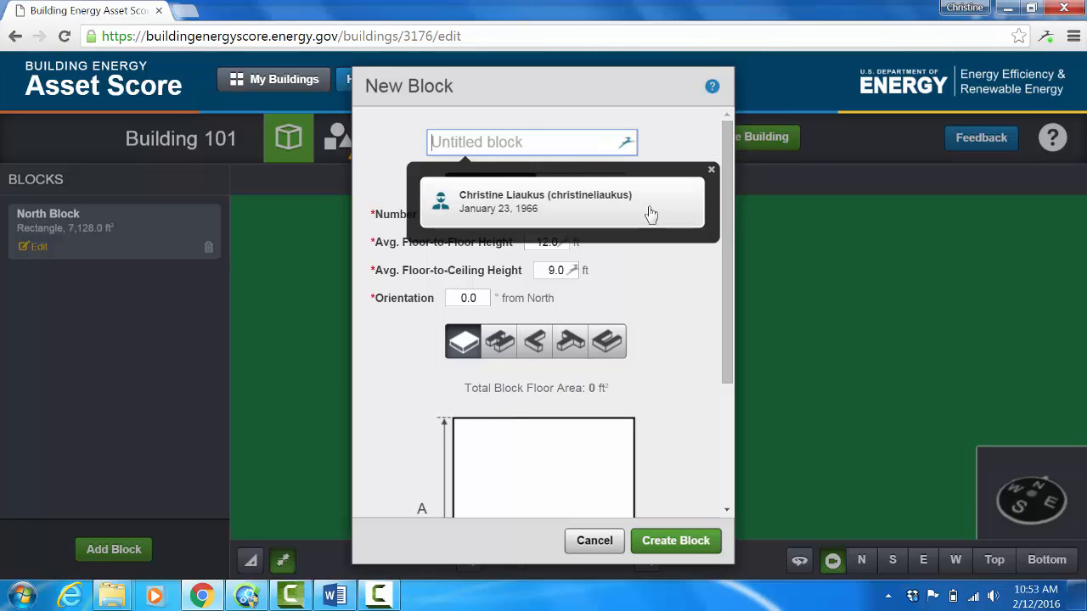
click(710, 171)
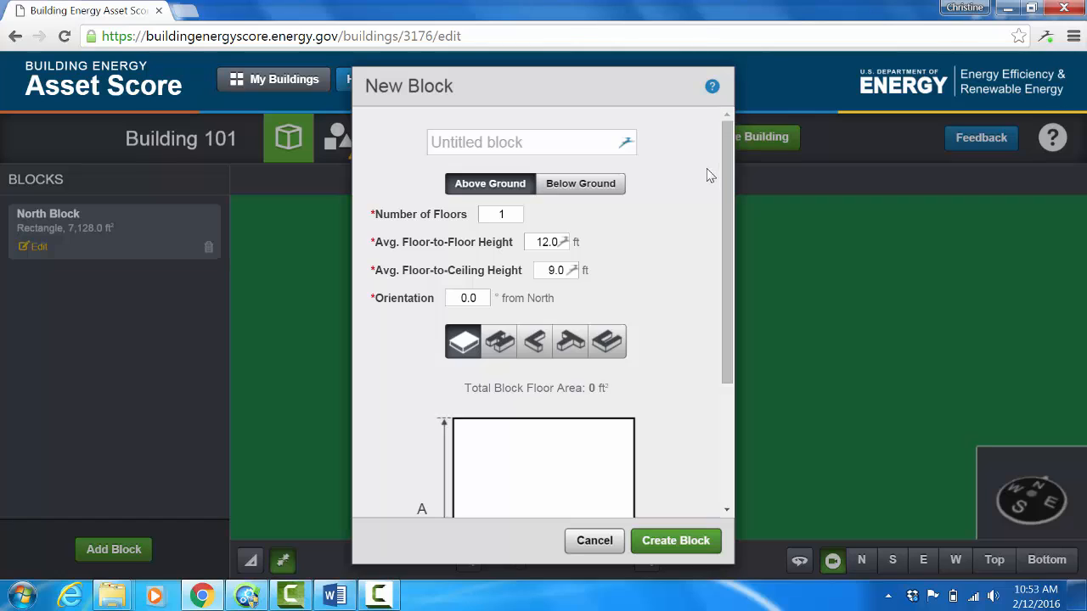
click(563, 143)
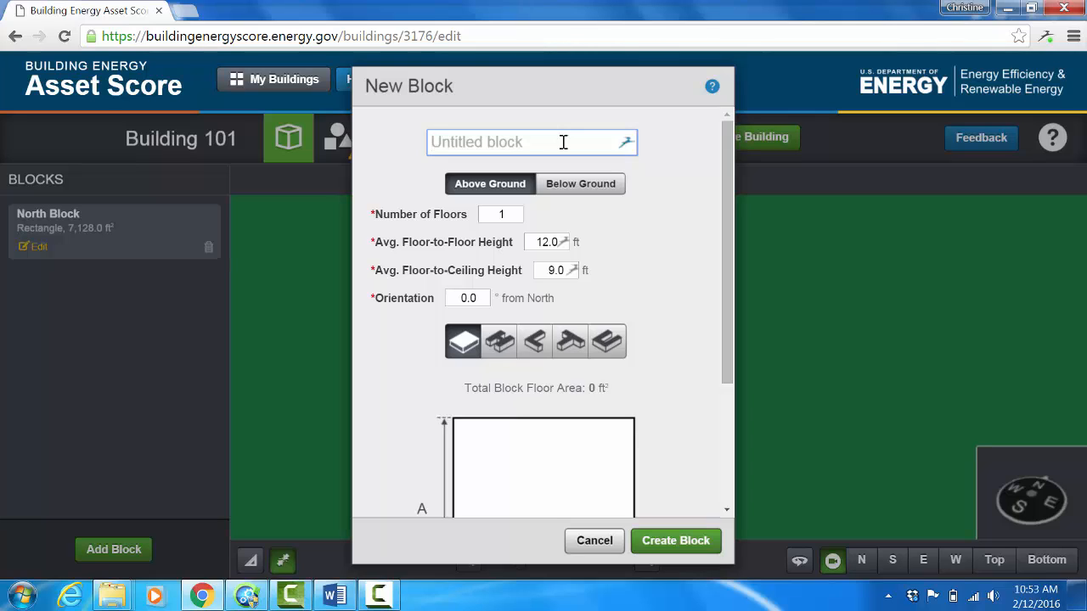
text(Lon)
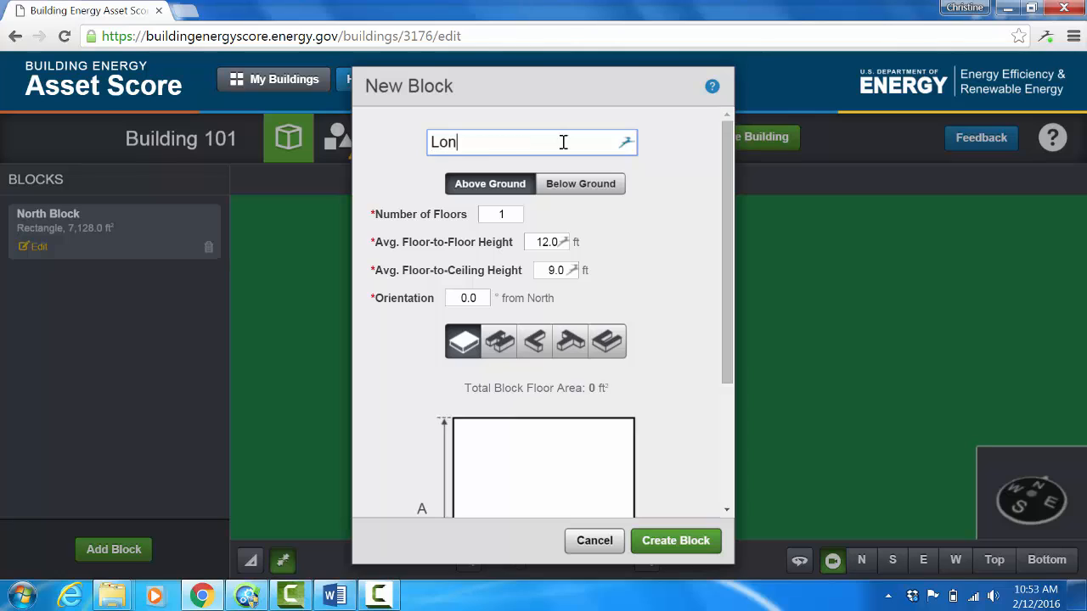
text(g Block 1st FL)
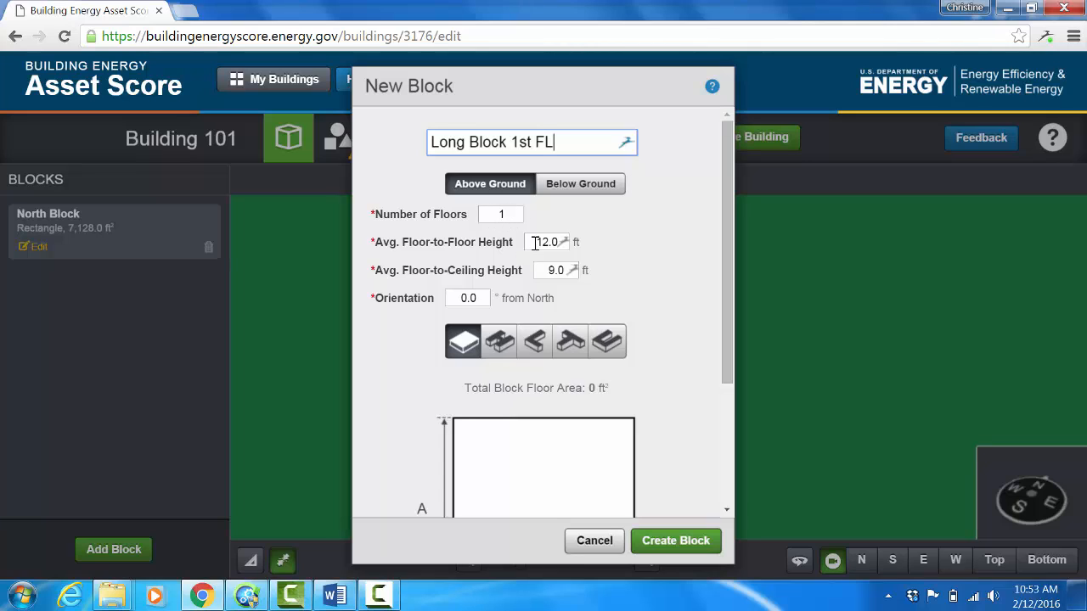
Step: Set Long Block 1st FL to an 18 ft floor-to-floor height and a 16 ft floor-to-ceiling height
drag(535, 243, 578, 245)
text(18)
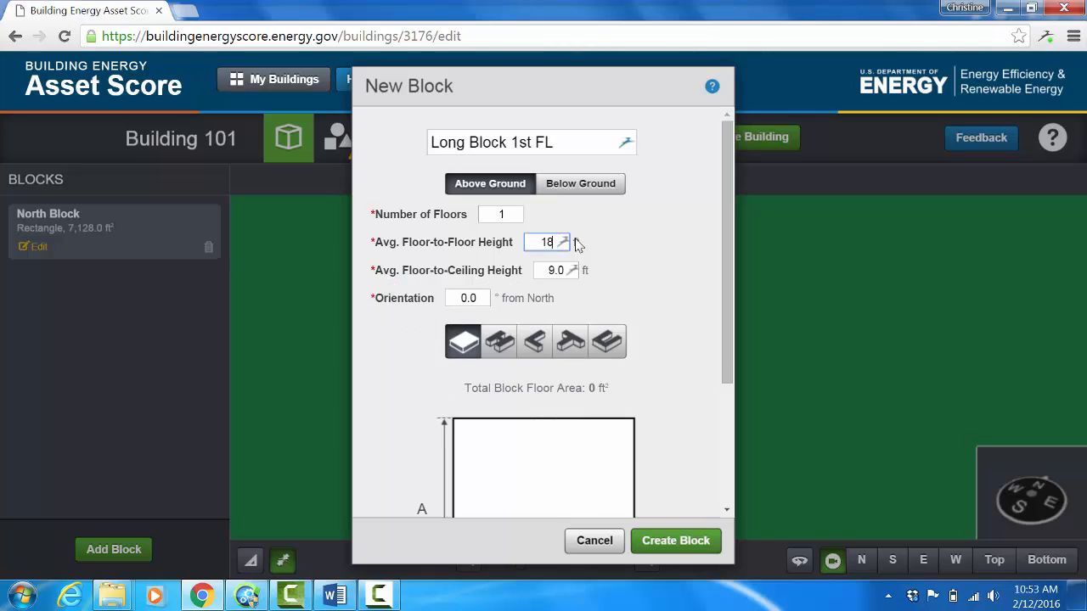
key(Tab)
text(16)
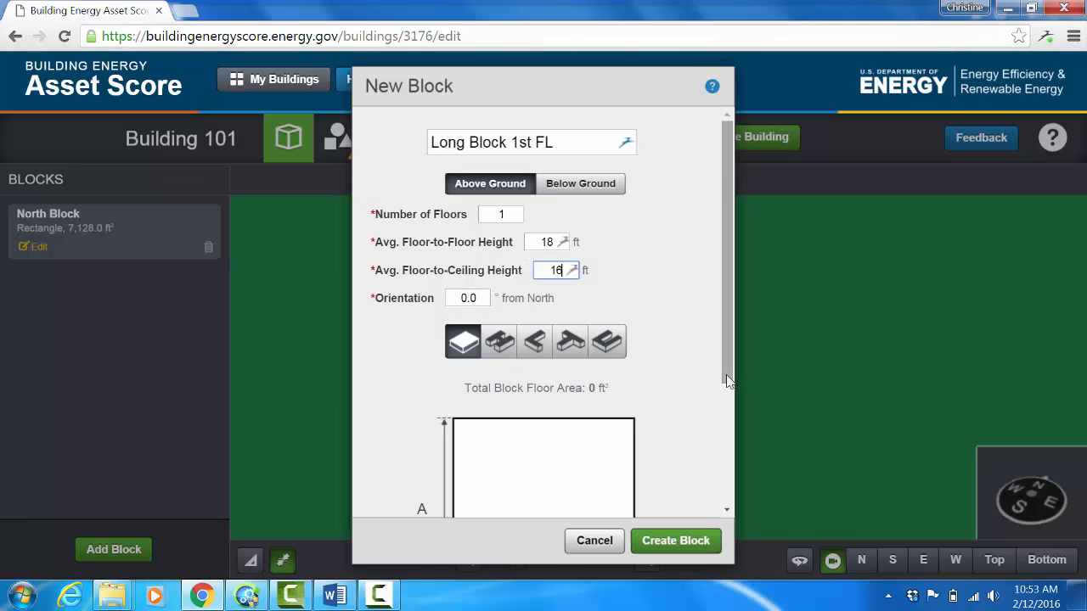
Step: Set the rectangular footprint of Long Block 1st FL to A 232 ft and B 33 ft, and create the block
drag(728, 384, 732, 447)
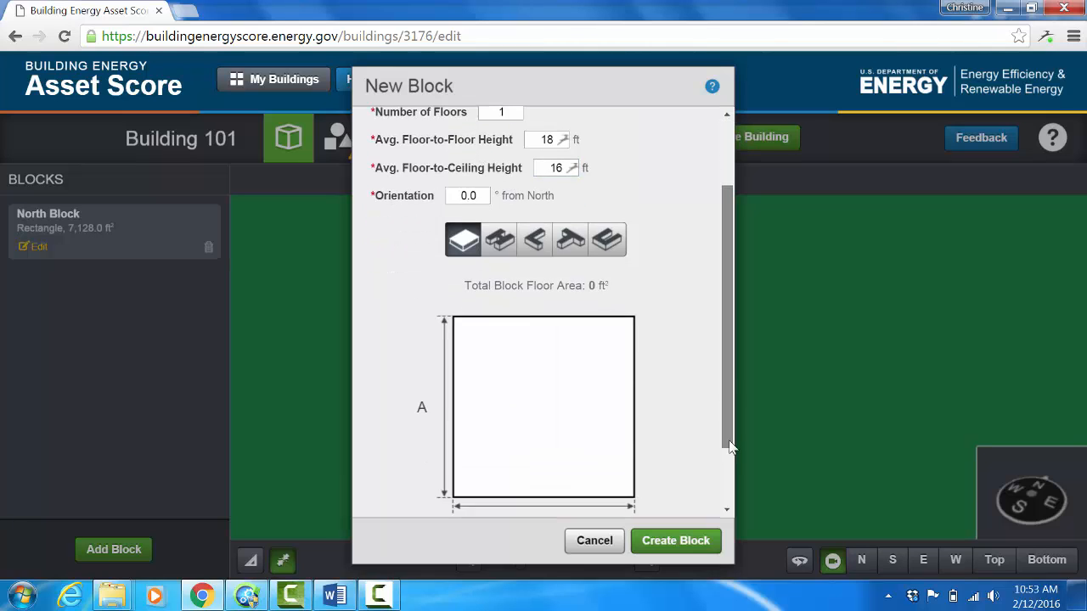
scroll(597, 474, down, 2)
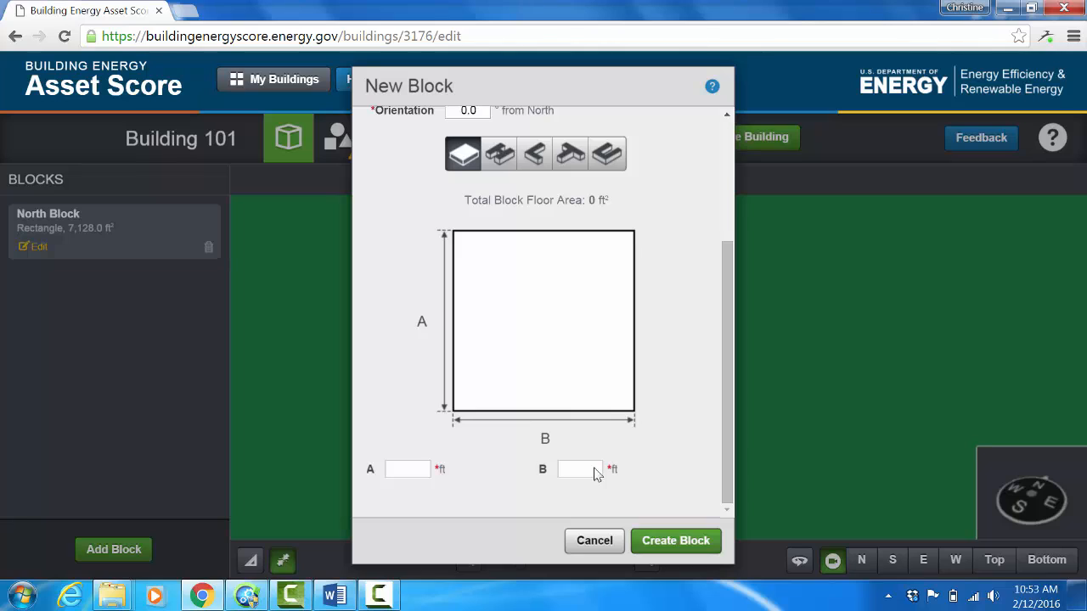
click(413, 467)
text(232)
click(572, 474)
text(33)
click(381, 596)
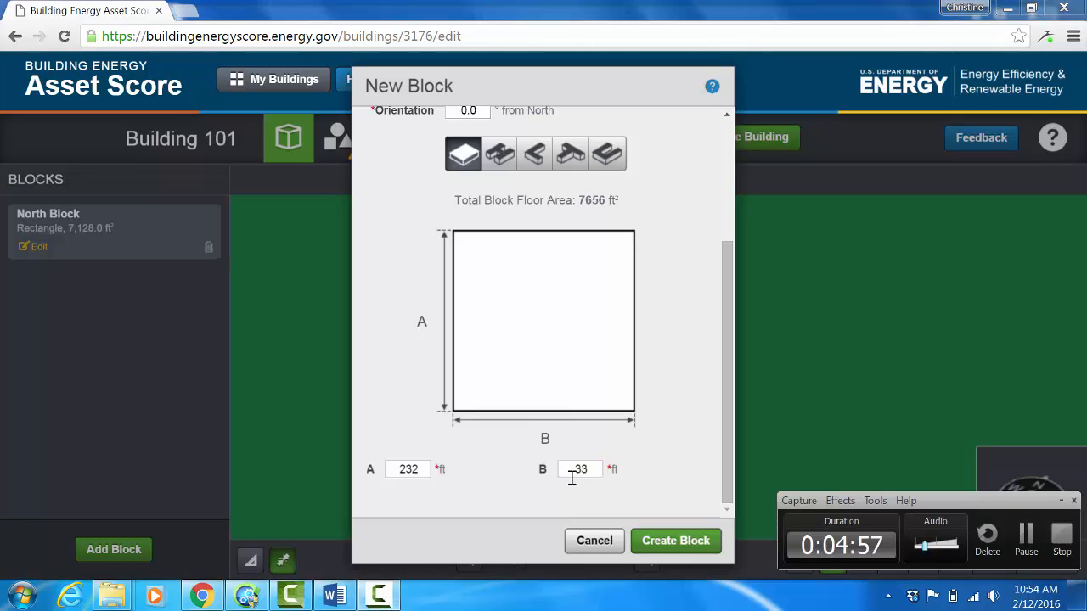
click(672, 550)
right_click(673, 550)
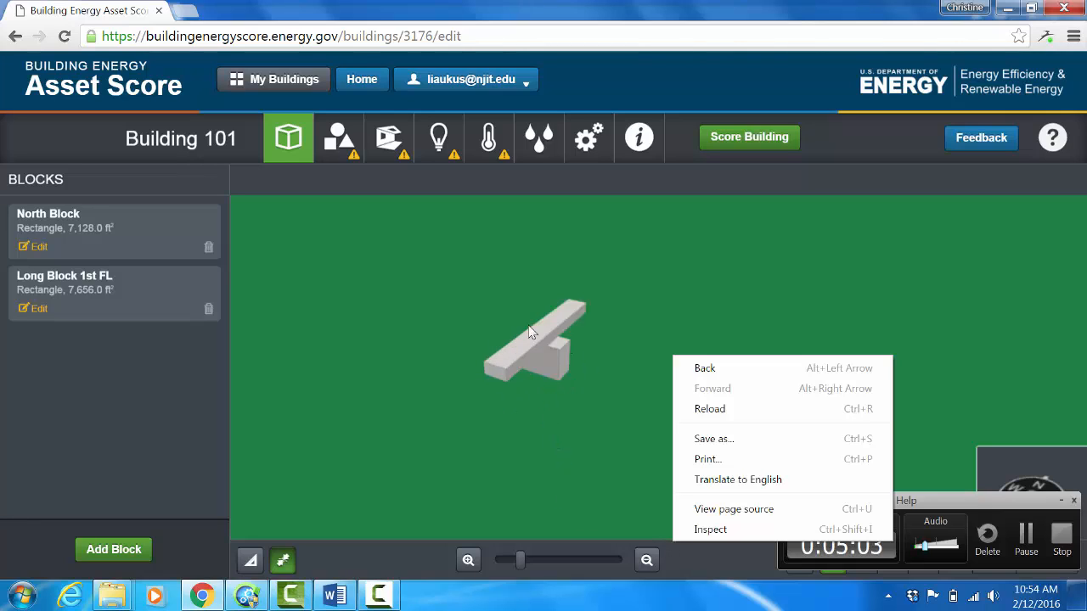
click(539, 428)
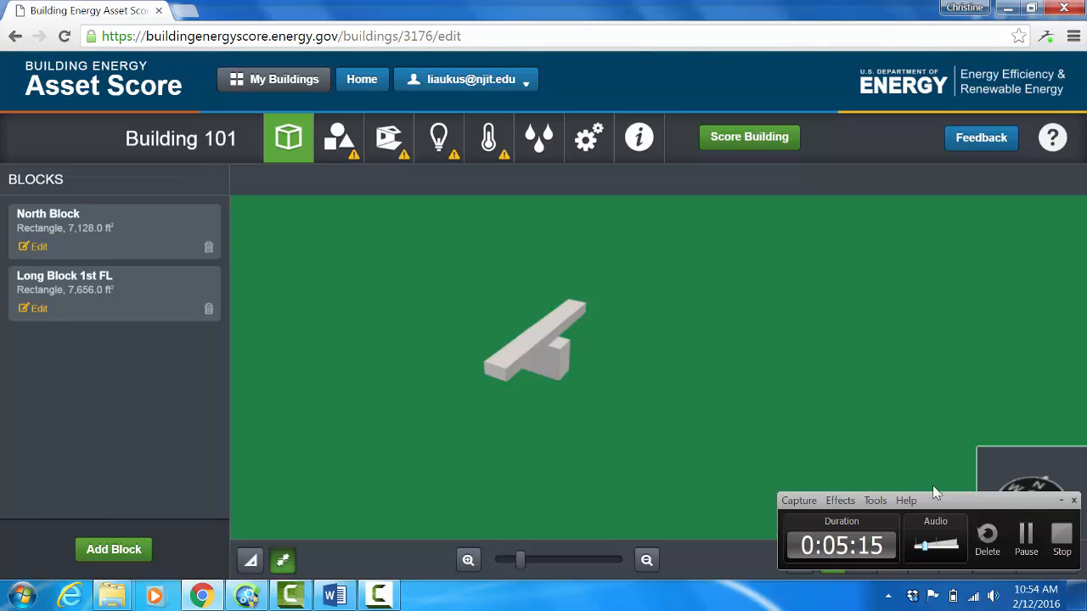
click(1024, 528)
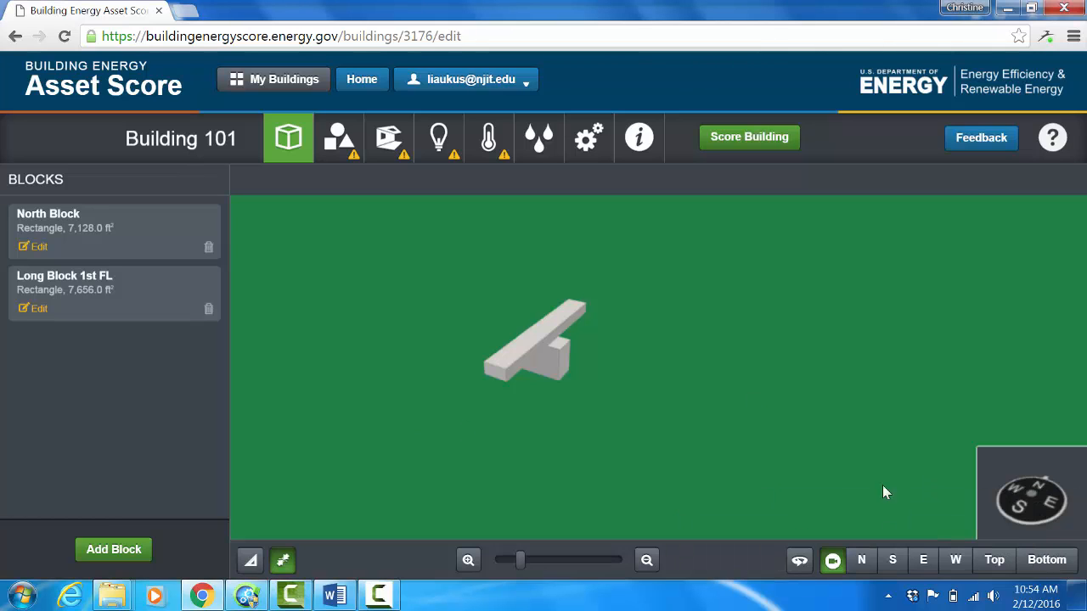
Step: Start another new block, dismissing the autofill suggestion, and name it "Long Block 2&3rd FL"
click(116, 555)
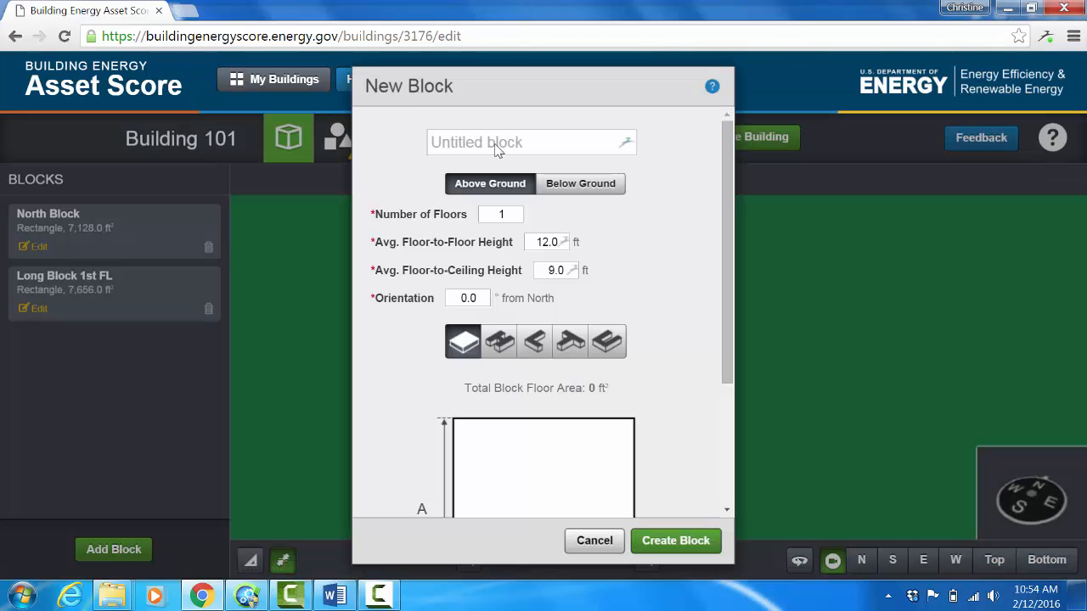
click(497, 149)
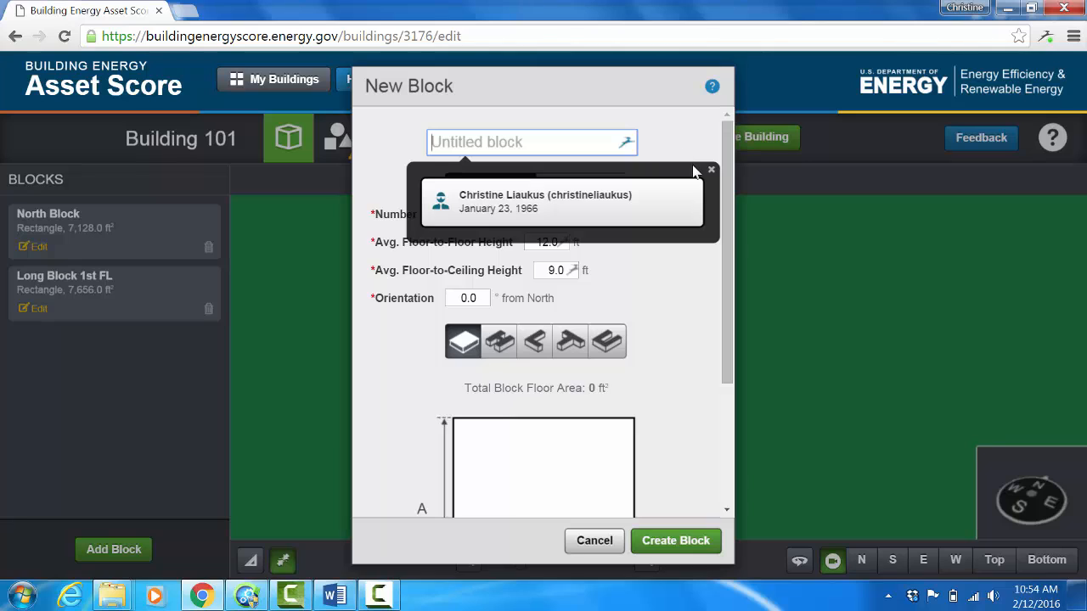
click(711, 170)
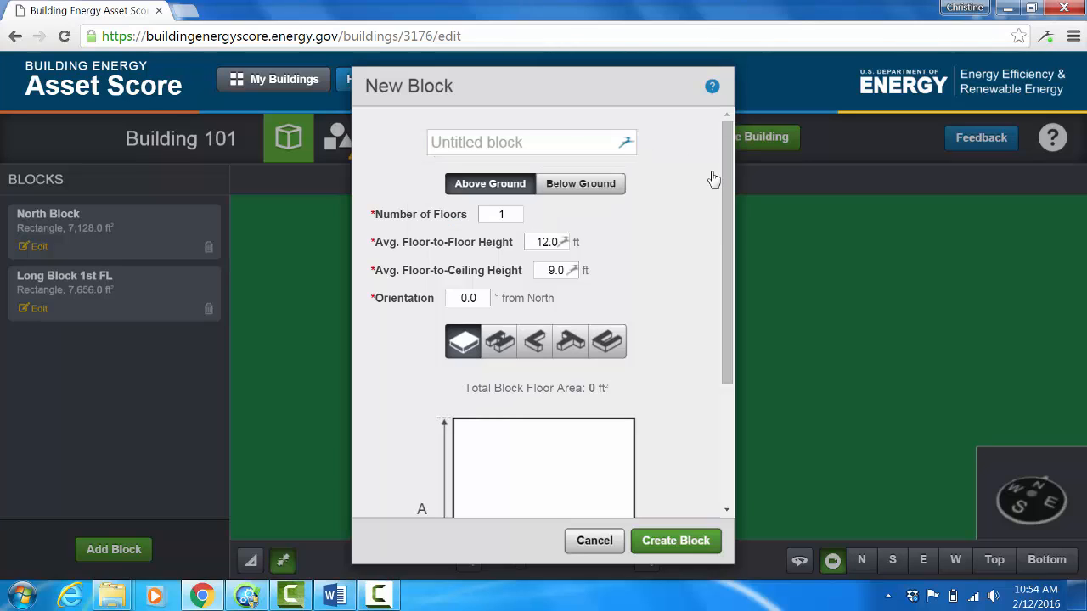
click(520, 142)
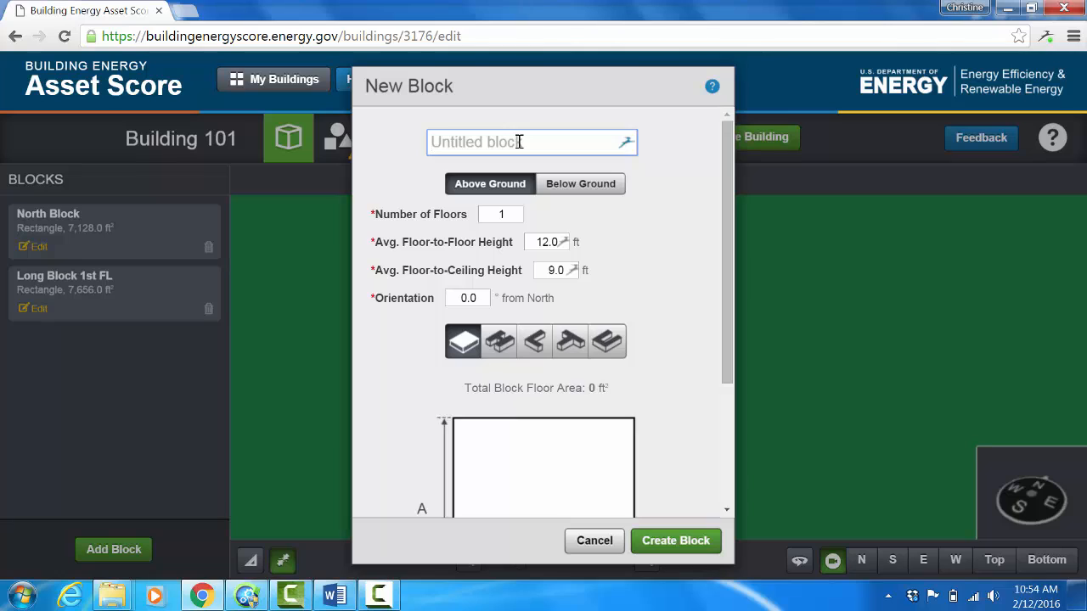
text(Long Block 2)
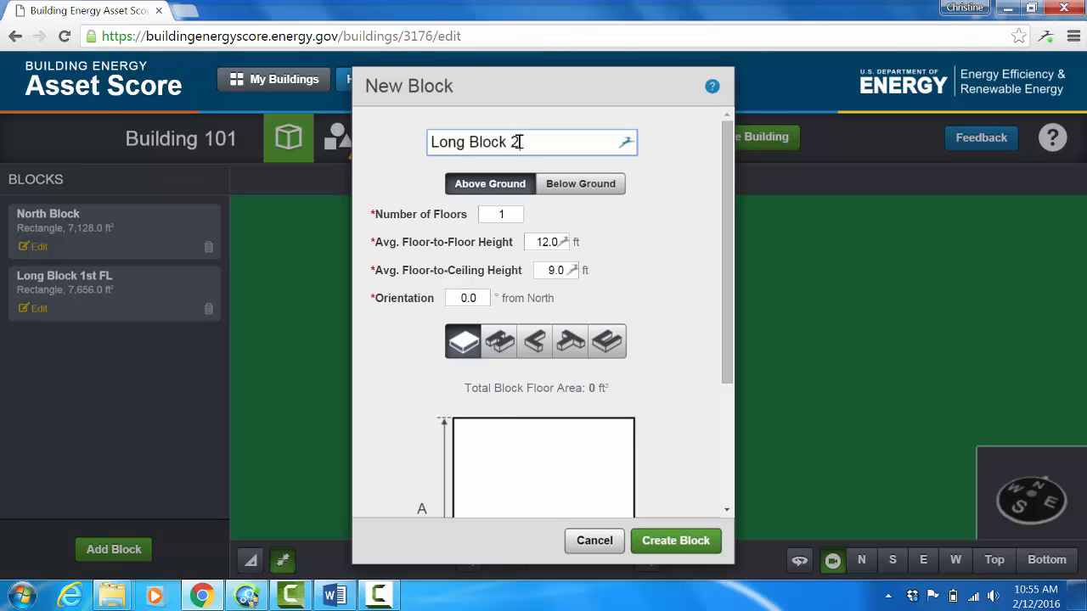
text(&3rd FL)
Step: Set Long Block 2&3rd FL to 2 floors, 18 ft floor-to-floor height and 16 ft floor-to-ceiling height
click(504, 214)
key(Delete)
text(2)
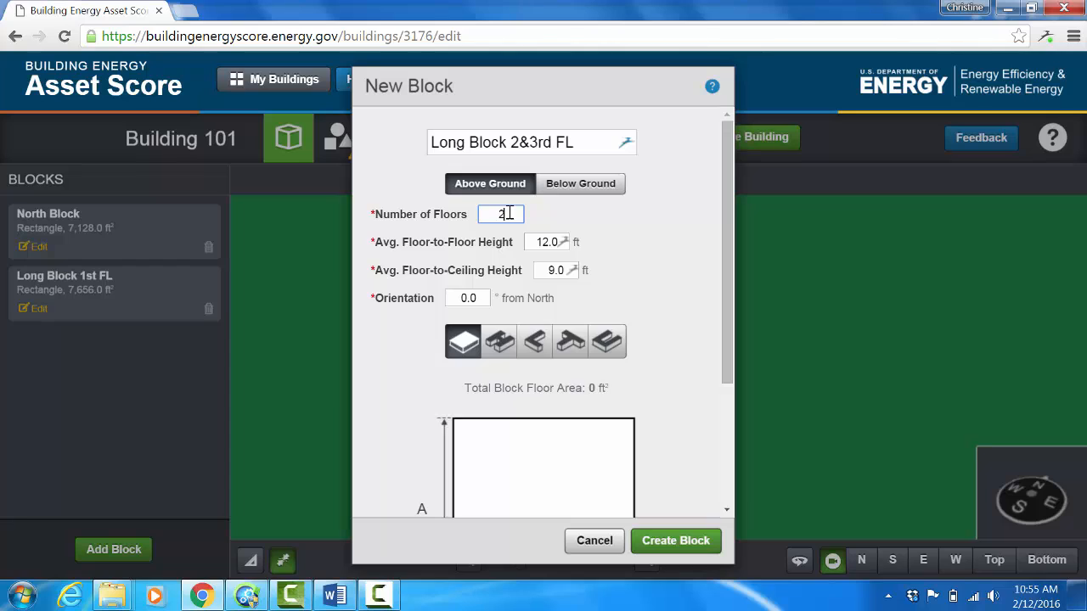
key(Tab)
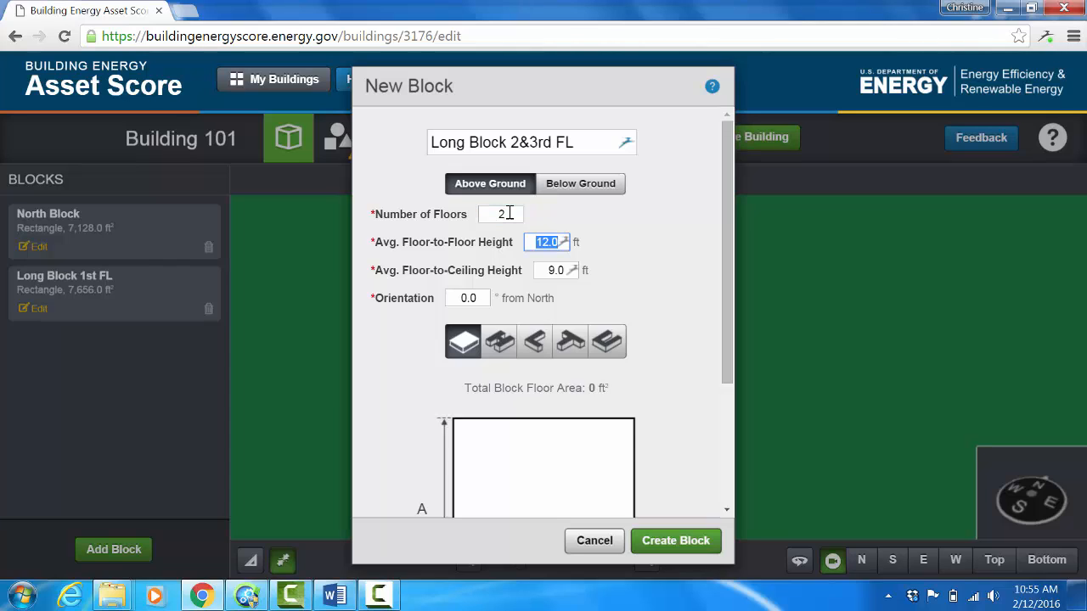
text(18)
key(Tab)
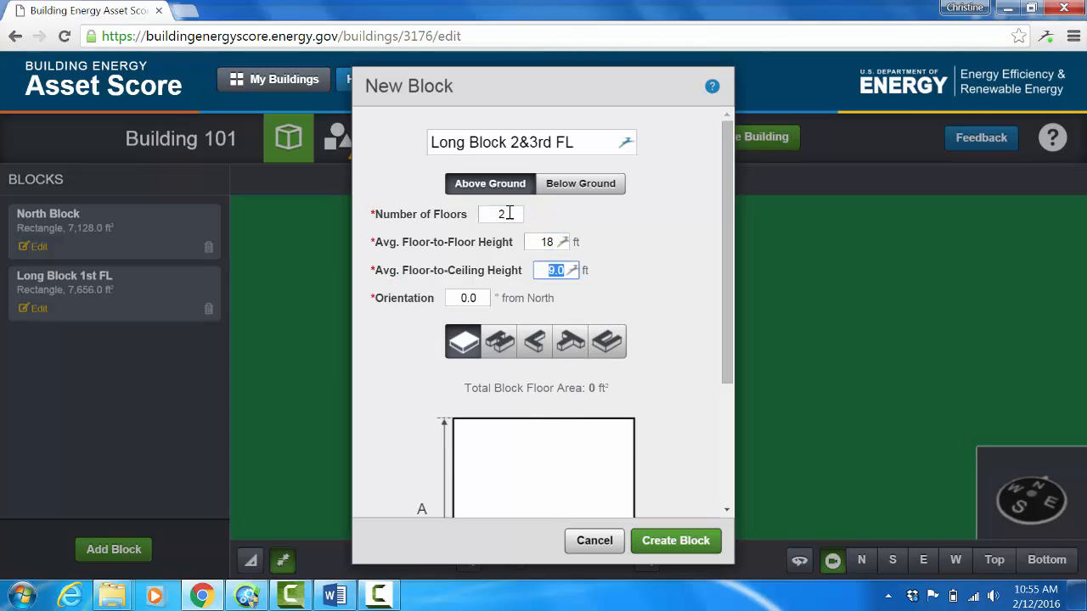
text(16)
key(Tab)
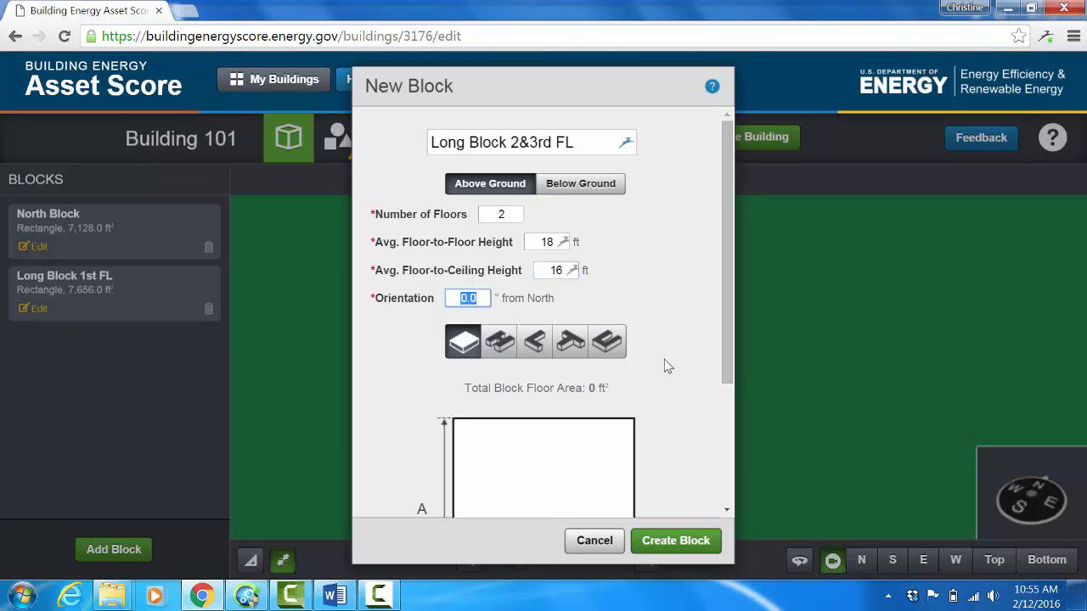
Step: Set the rectangular footprint of Long Block 2&3rd FL to A 232 ft and B 49 ft, and create the block
click(728, 379)
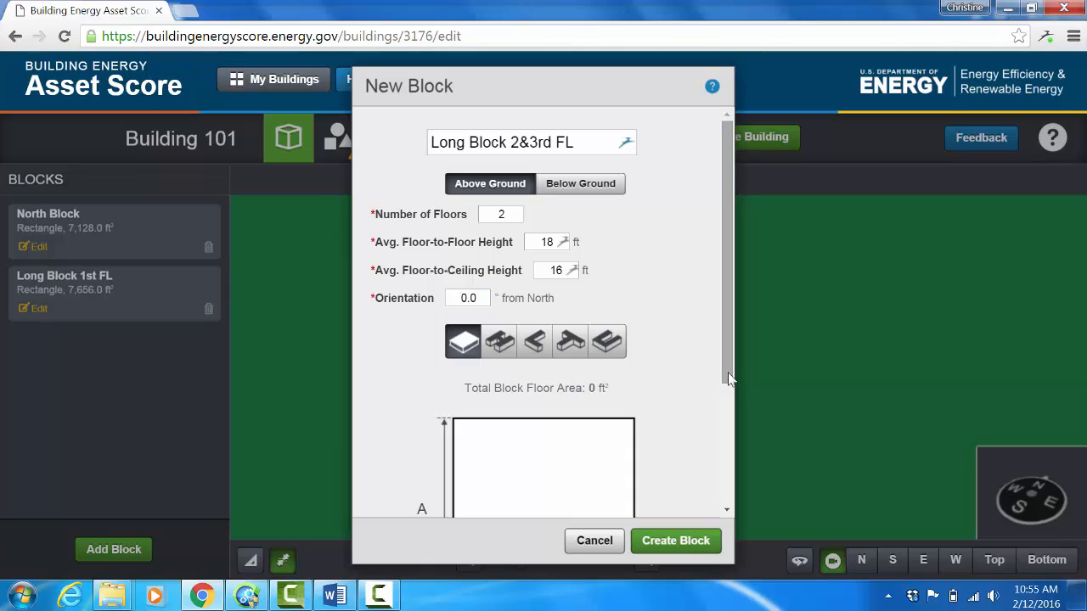
right_click(727, 413)
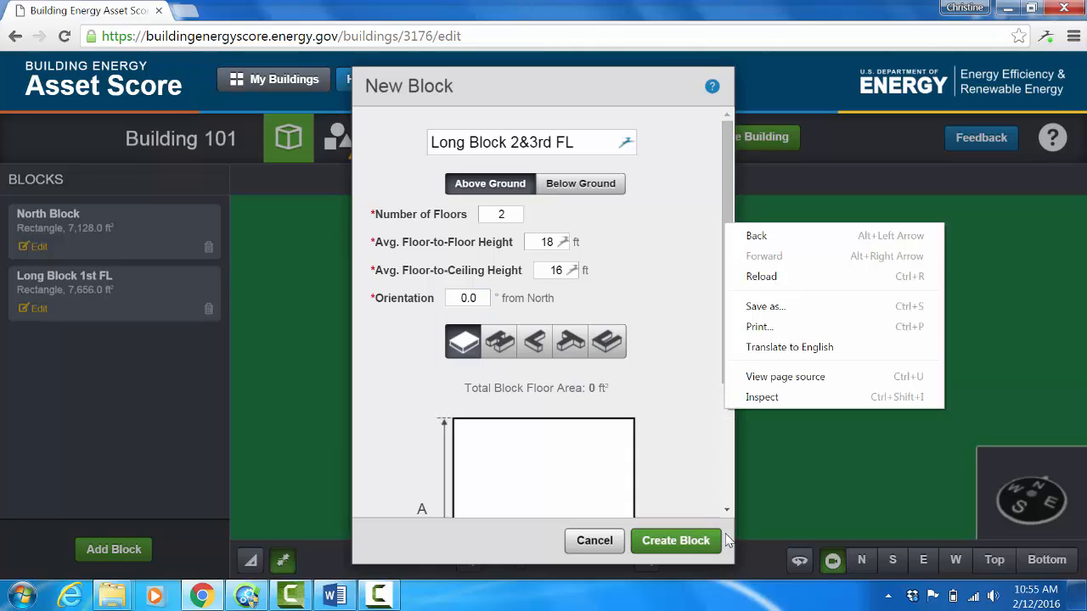
click(728, 511)
click(728, 512)
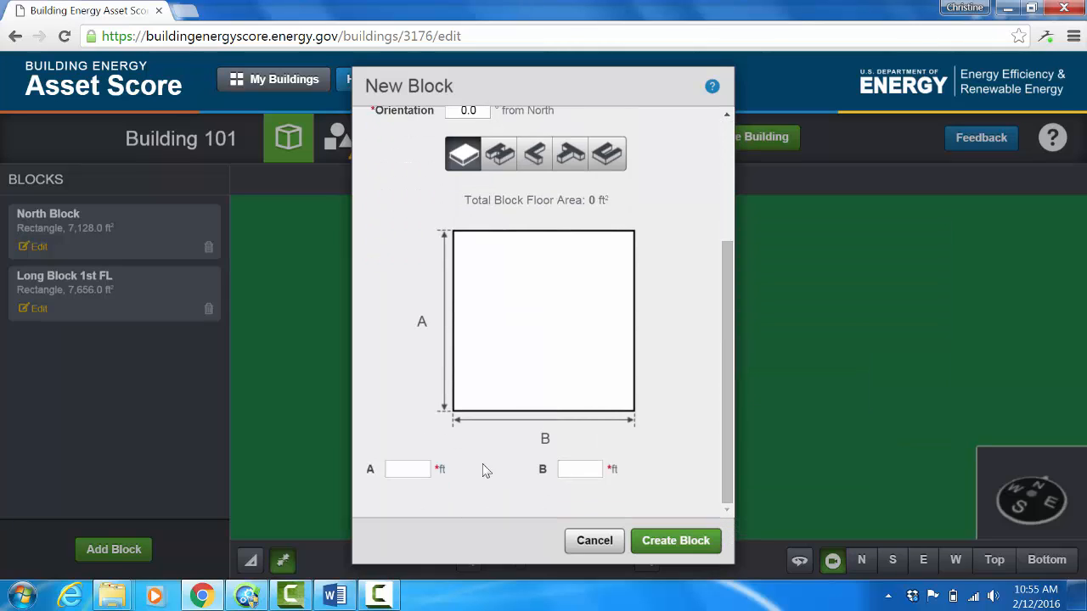
click(407, 470)
text(232)
click(571, 468)
text(49)
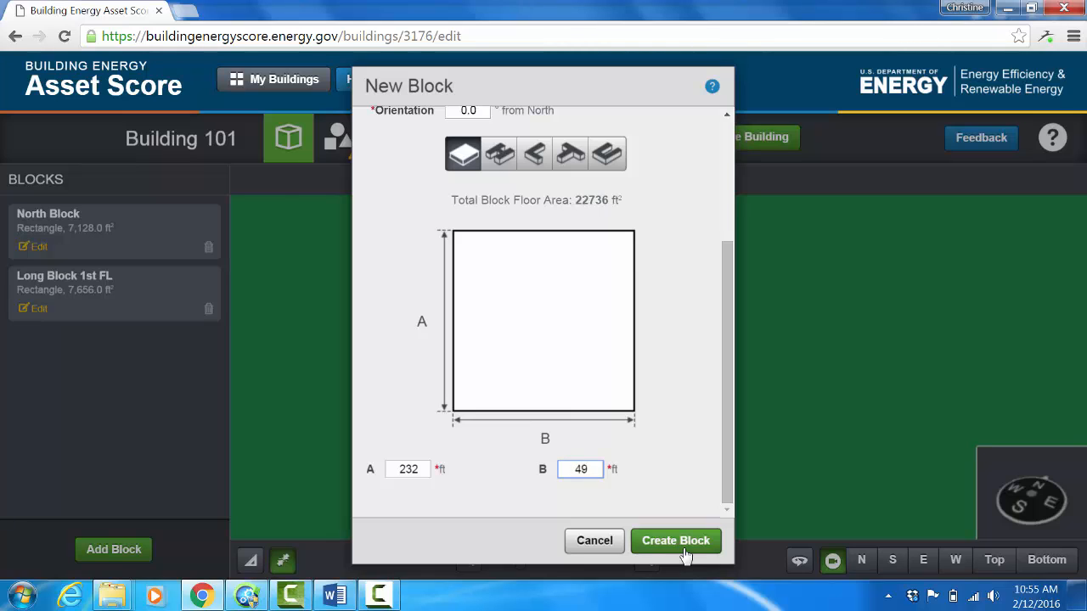
click(678, 543)
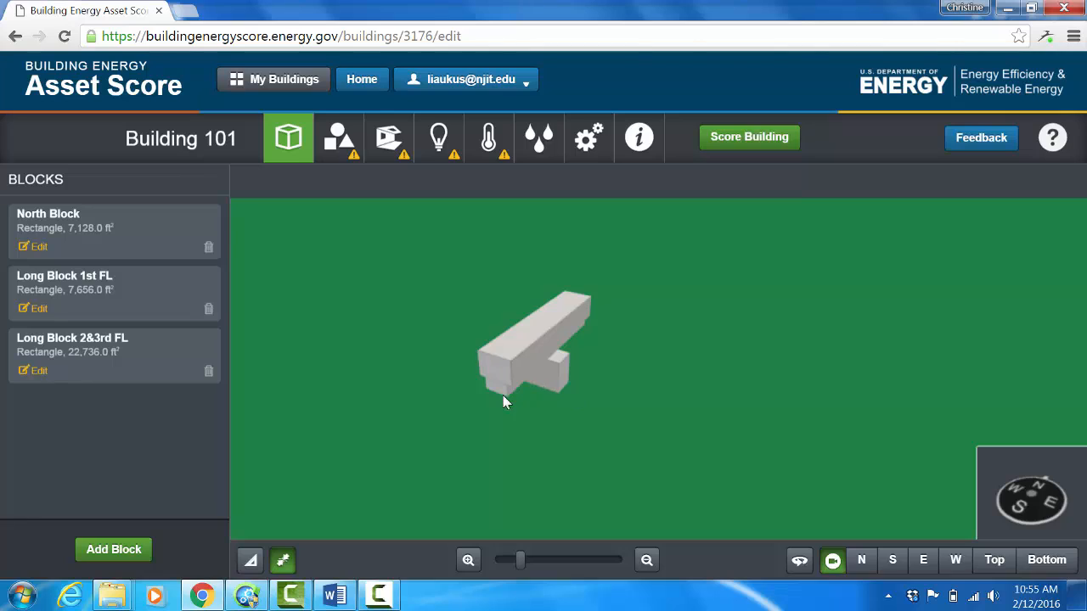
Step: Move Long Block 1st FL out from beneath the other blocks and reposition Long Block 2&3rd FL to the south of North Block
drag(499, 386, 590, 410)
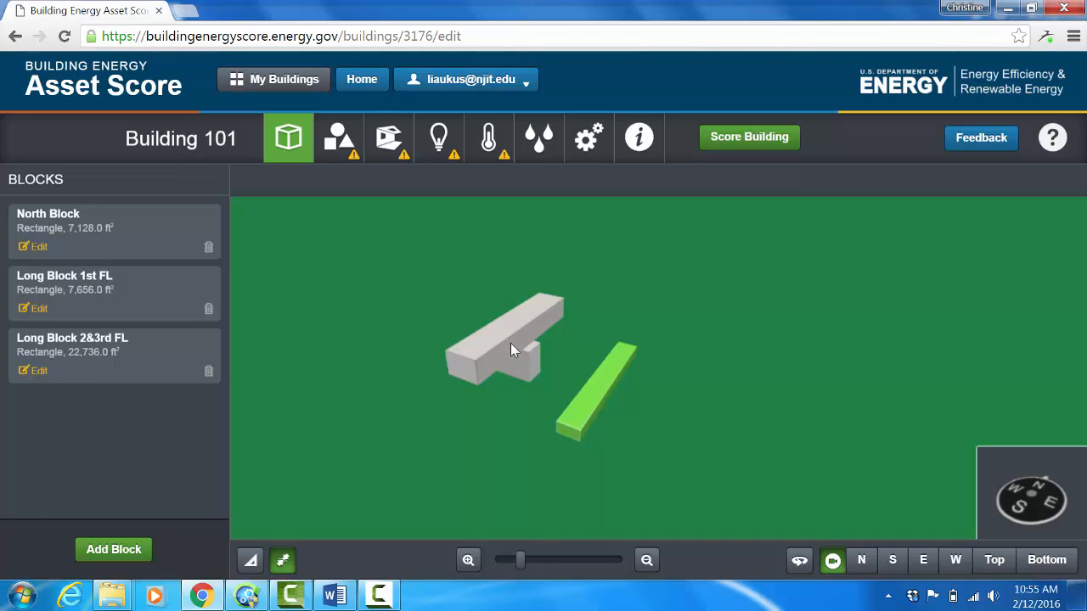
mouse_move(510, 343)
mouse_down()
mouse_move(477, 368)
mouse_move(534, 359)
mouse_move(499, 397)
mouse_move(529, 345)
mouse_move(526, 369)
mouse_move(527, 356)
mouse_up()
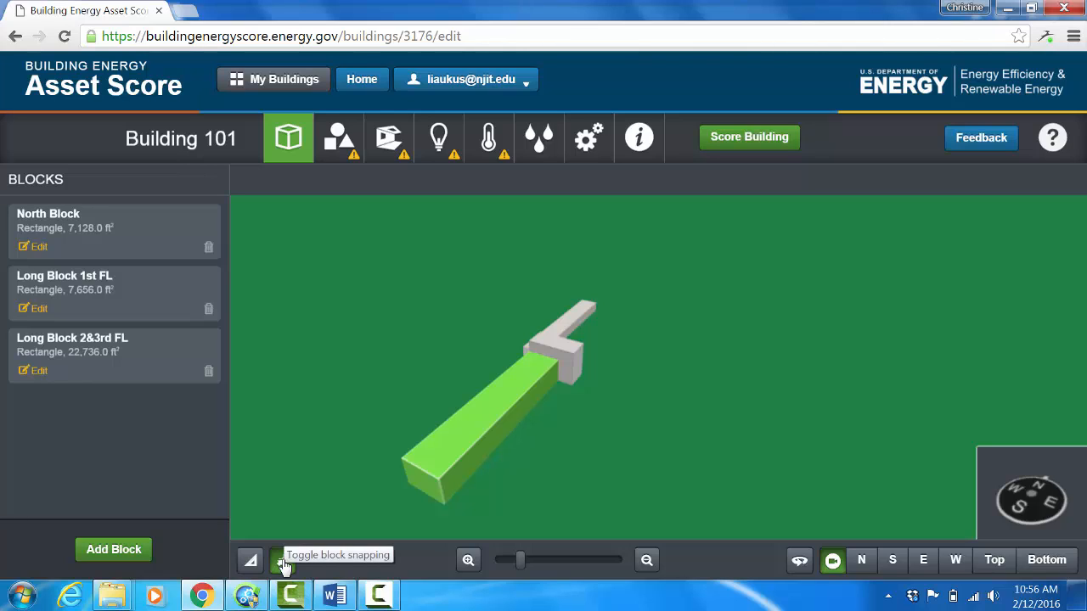
Step: Turn on the measurement labels for the blocks in the 3D model
click(252, 563)
right_click(252, 562)
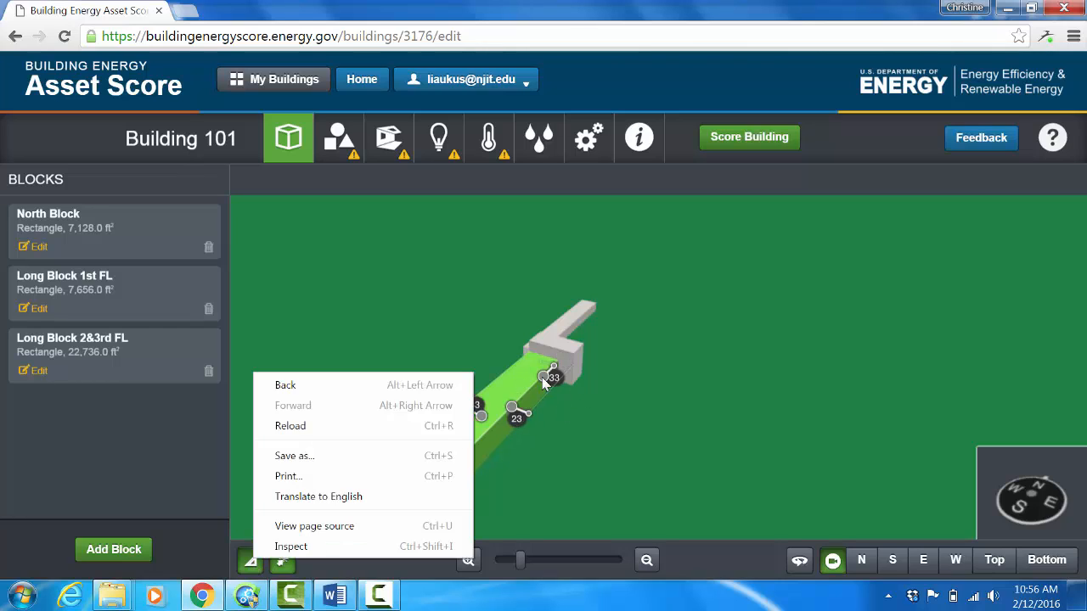
right_click(588, 450)
click(556, 470)
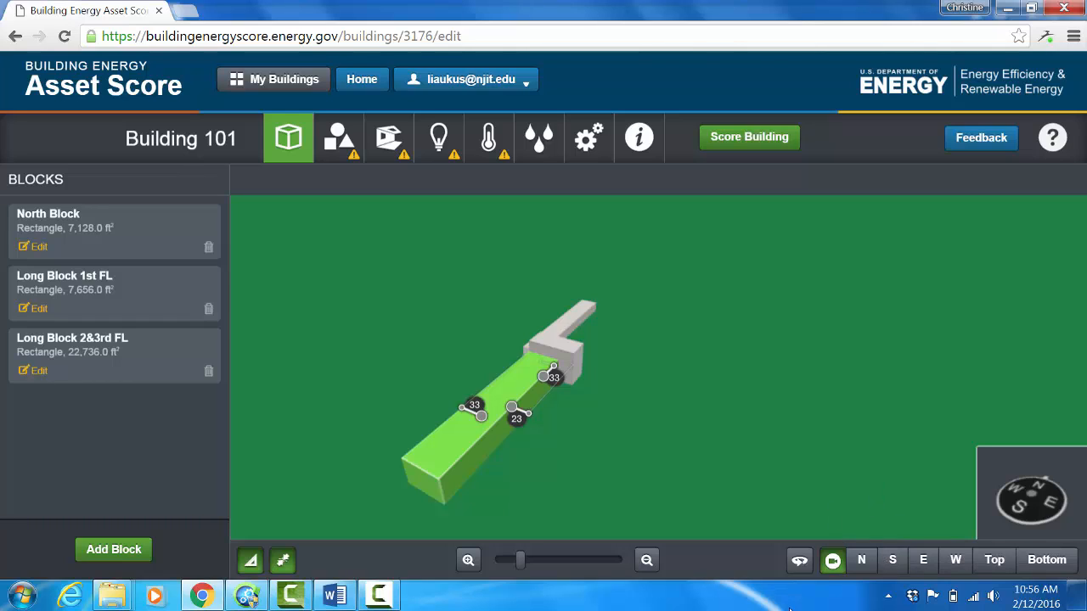
Step: Pull Long Block 2&3rd FL away from North Block and move North Block east, clear of both long blocks
click(799, 564)
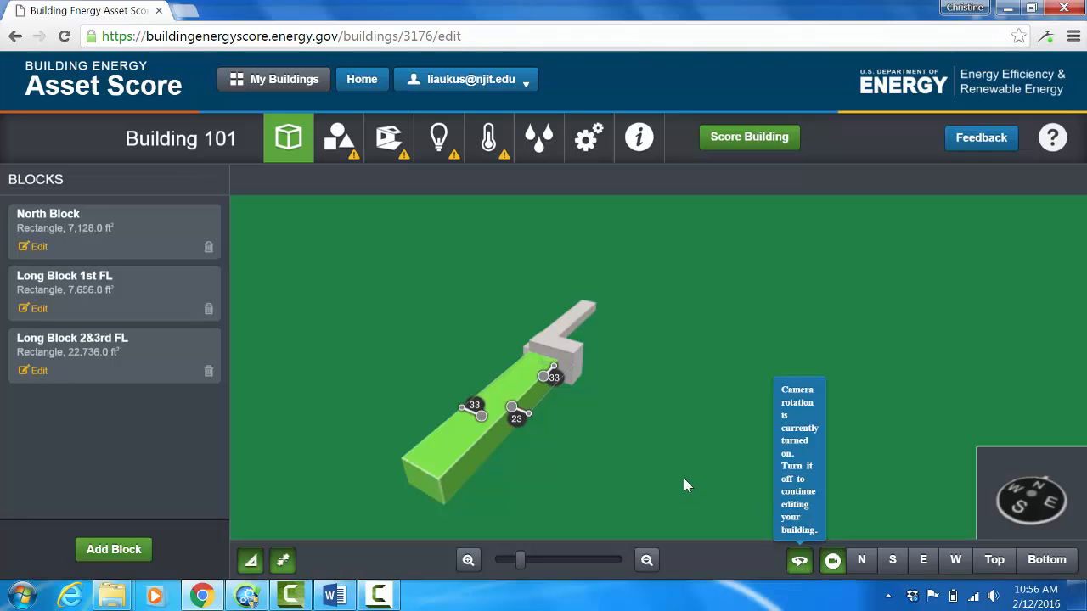
drag(740, 484, 696, 338)
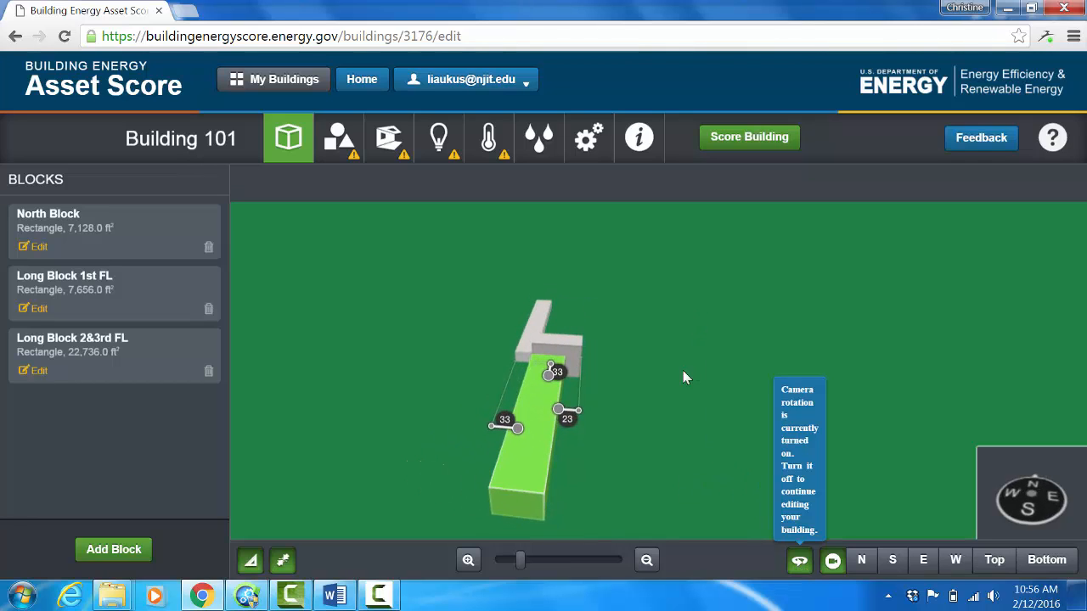
drag(686, 377, 610, 333)
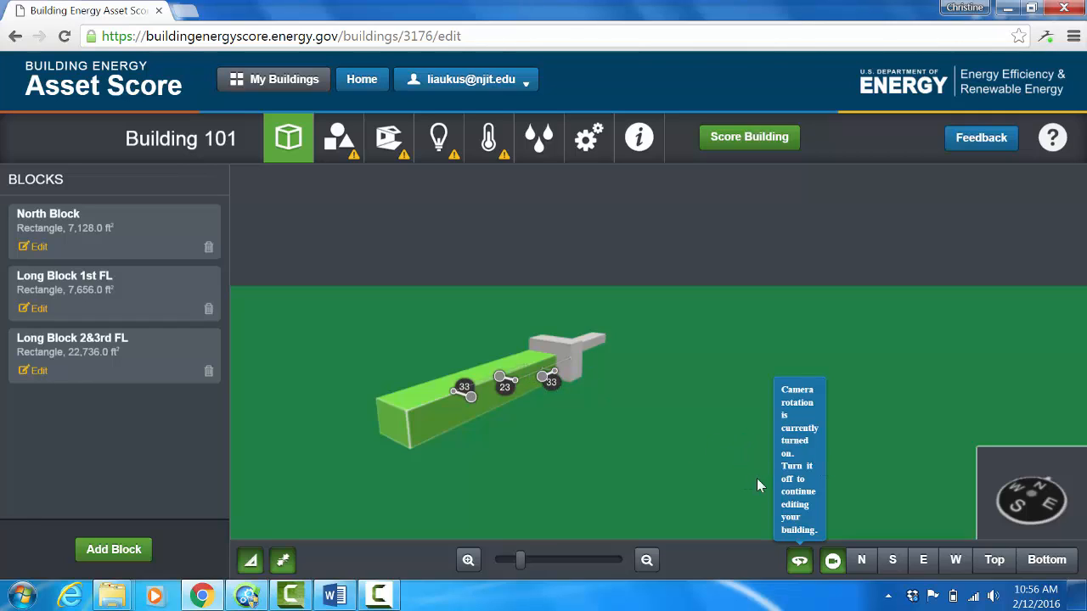
click(799, 562)
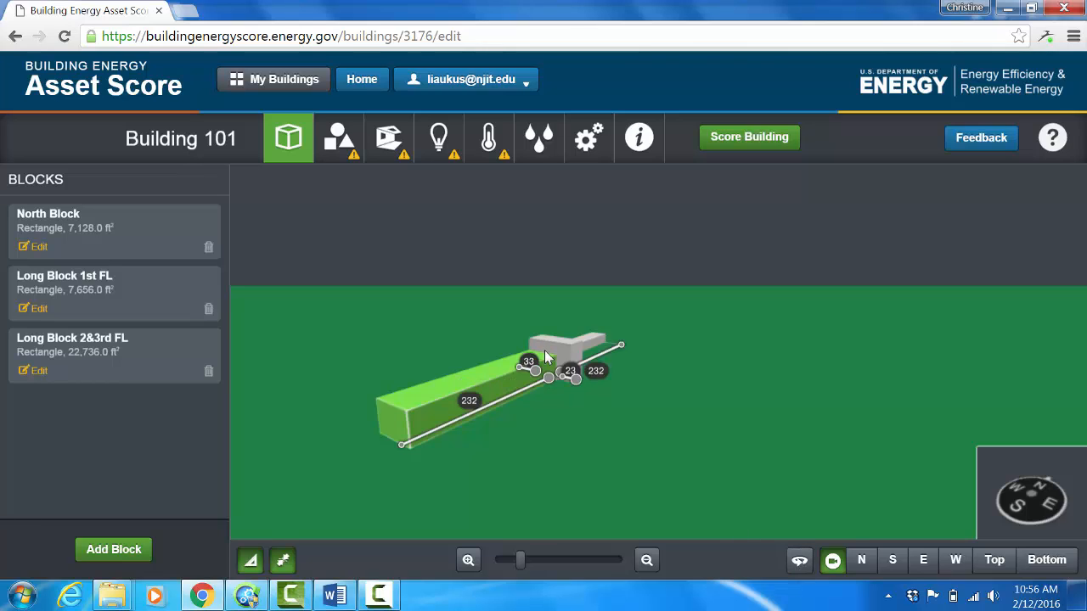
click(544, 352)
drag(554, 350, 530, 385)
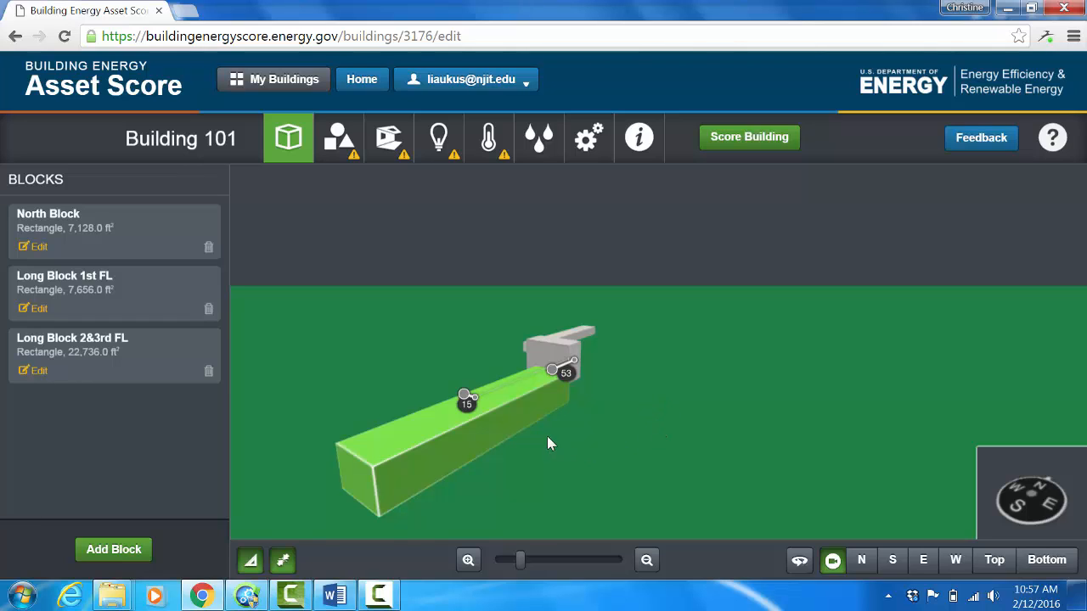
drag(557, 351, 657, 369)
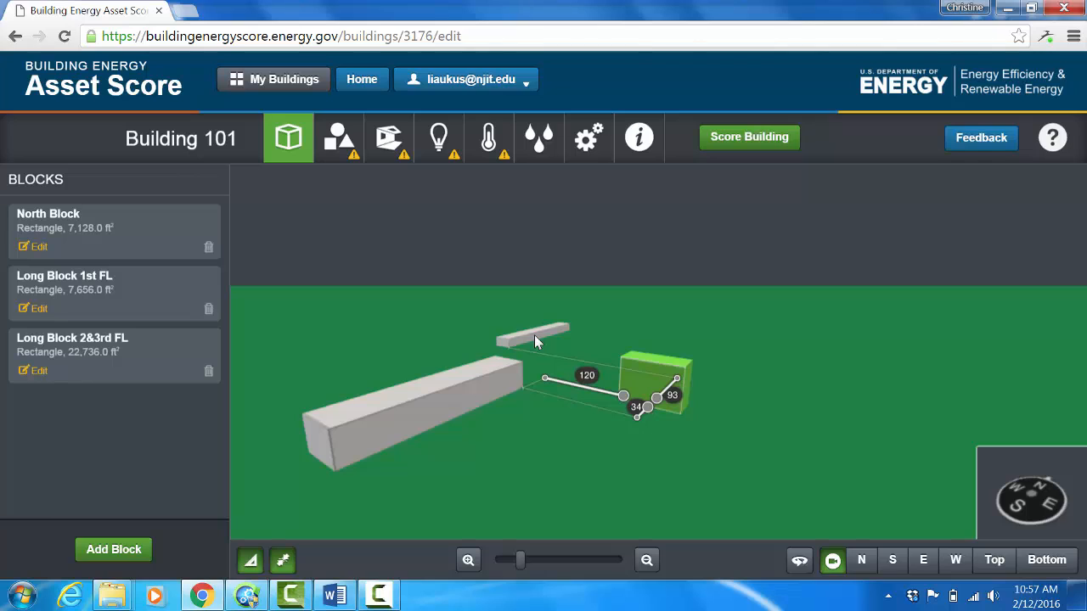
Step: Move Long Block 1st FL alongside Long Block 2&3rd FL and stack Long Block 2&3rd FL on top of it
drag(535, 336, 456, 440)
scroll(456, 440, down, 3)
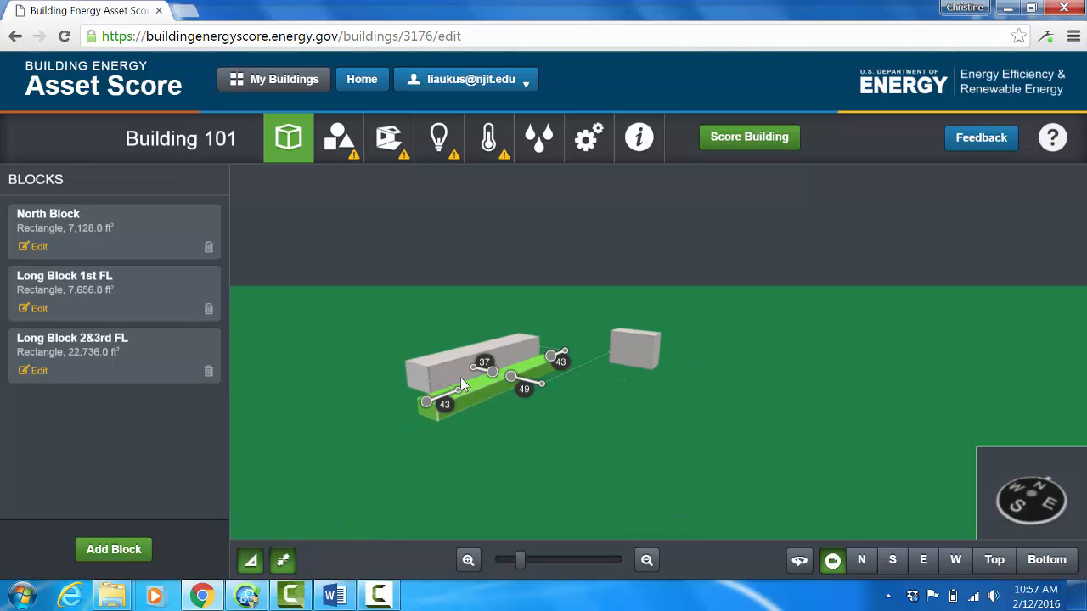
mouse_move(461, 371)
mouse_down()
mouse_move(501, 367)
mouse_move(464, 386)
mouse_up()
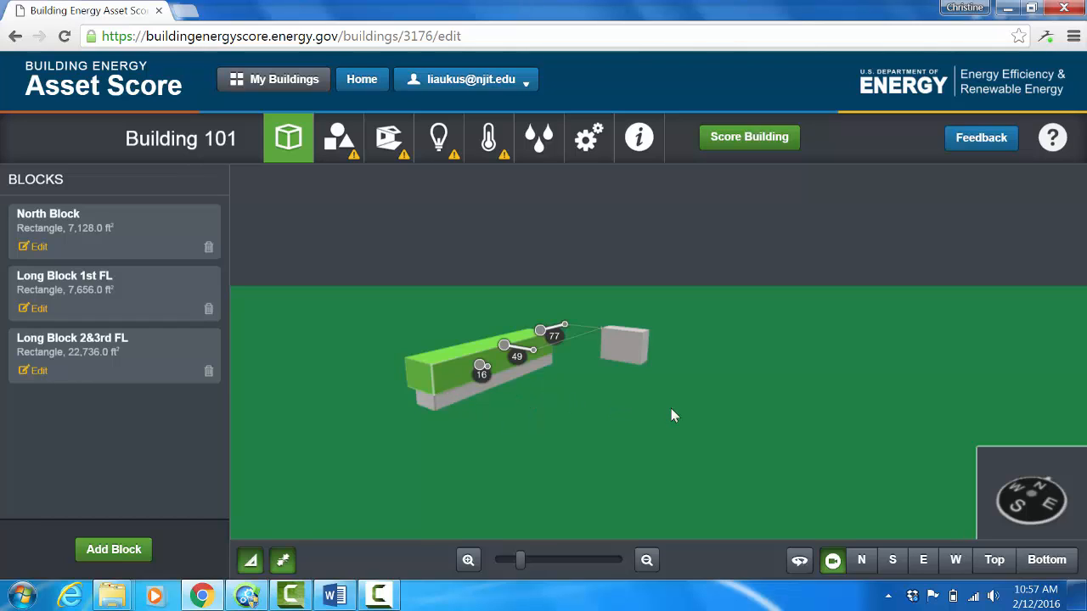
Step: Hide the measurement labels and attach North Block to the north end of the stacked long blocks
right_click(802, 559)
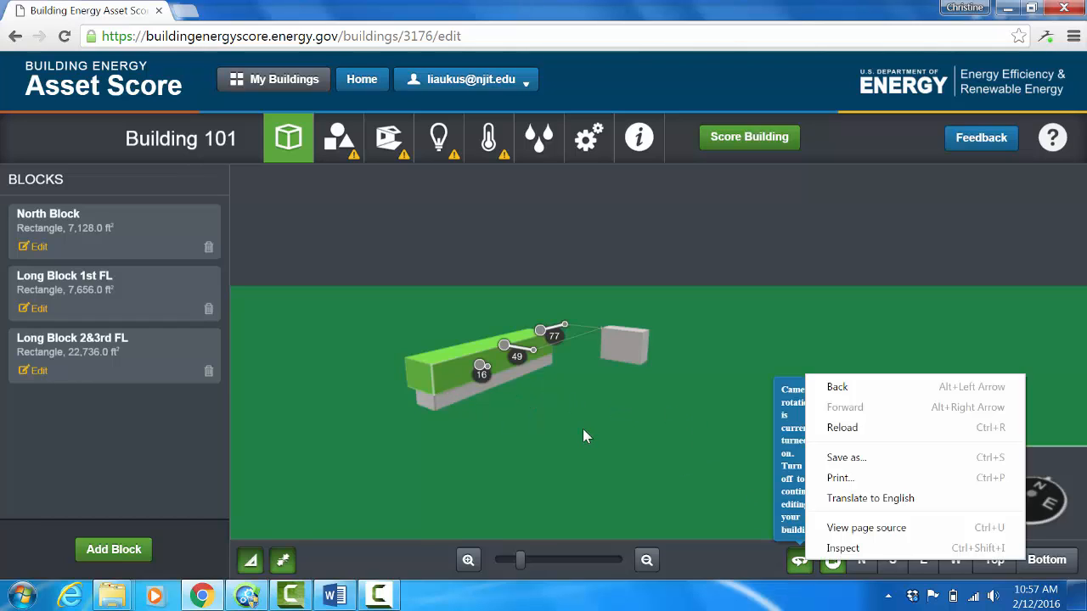
click(661, 450)
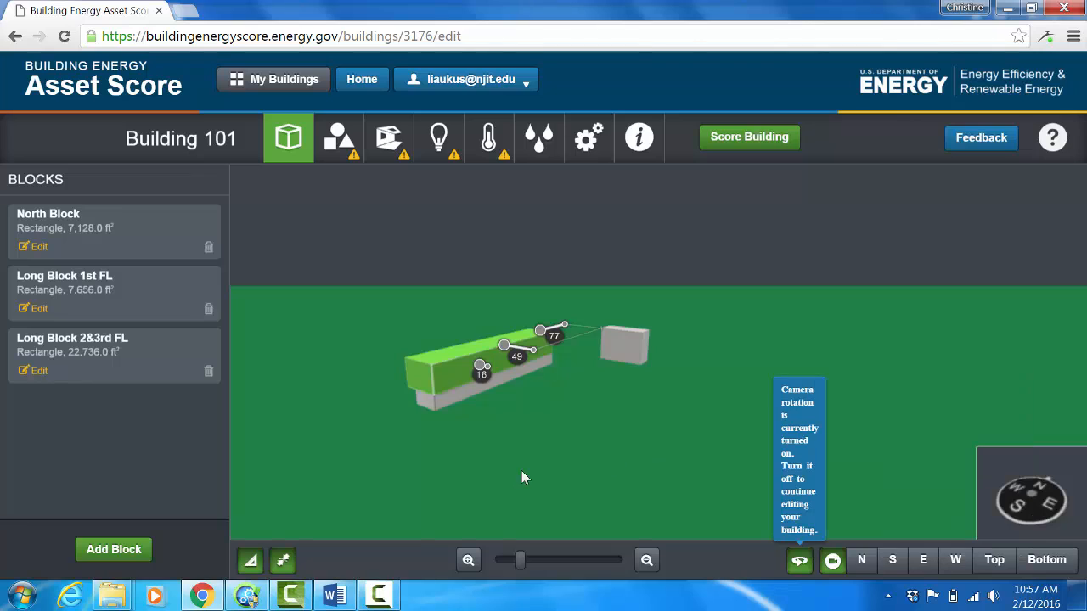
mouse_move(569, 470)
mouse_down()
mouse_move(633, 388)
mouse_move(621, 444)
mouse_move(575, 498)
mouse_move(514, 467)
mouse_move(582, 460)
mouse_up()
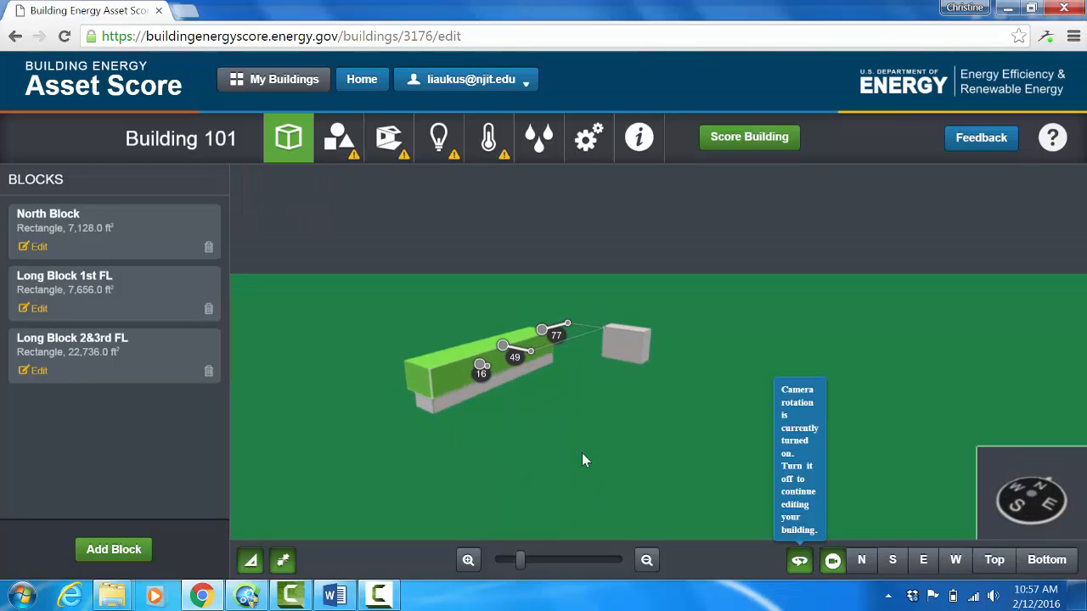
drag(564, 421, 552, 487)
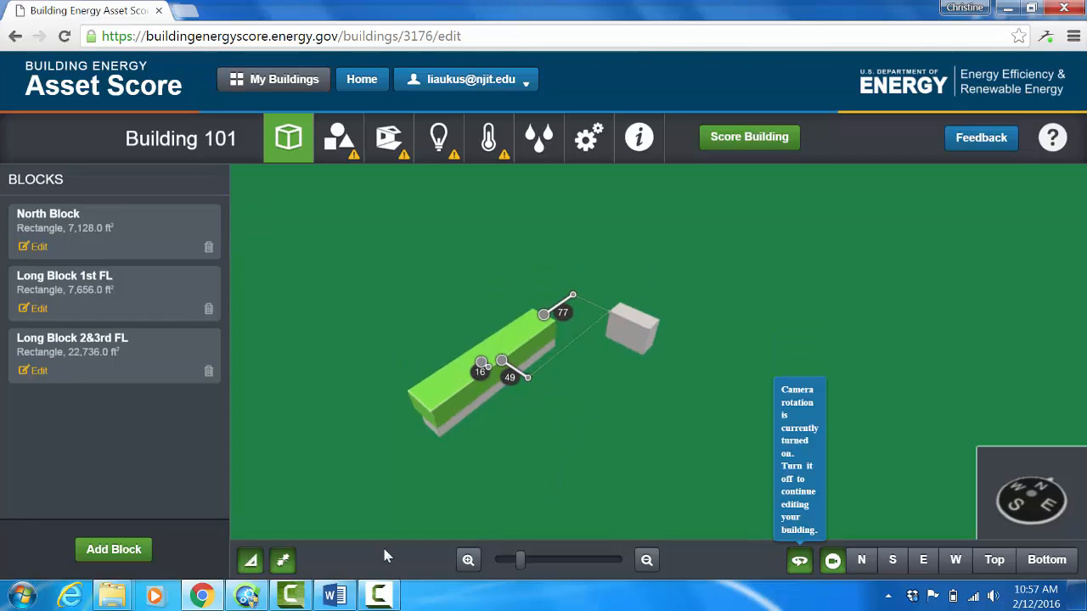
click(799, 561)
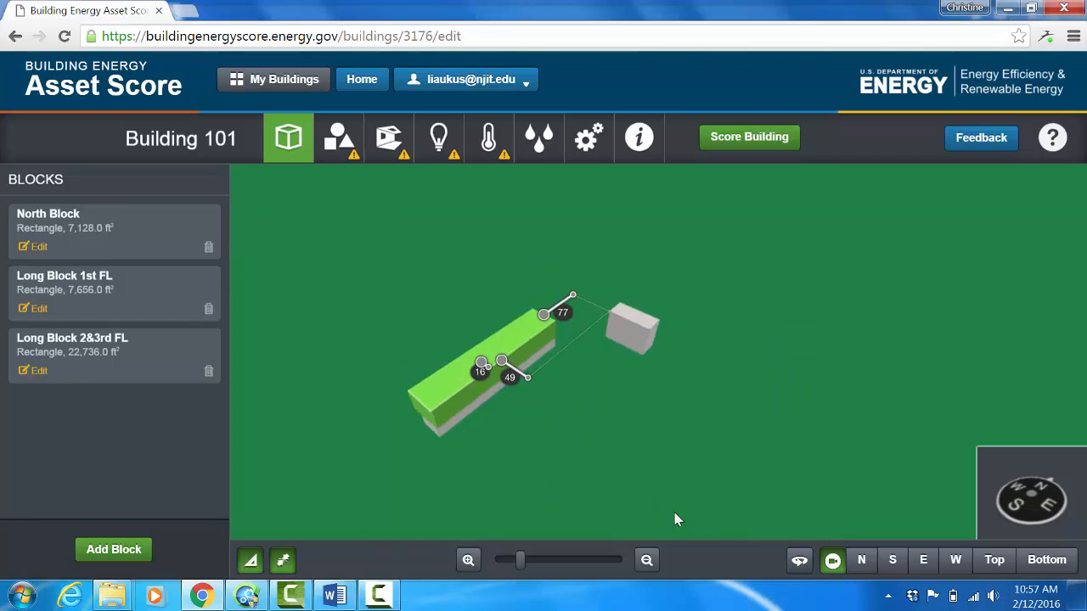
click(251, 561)
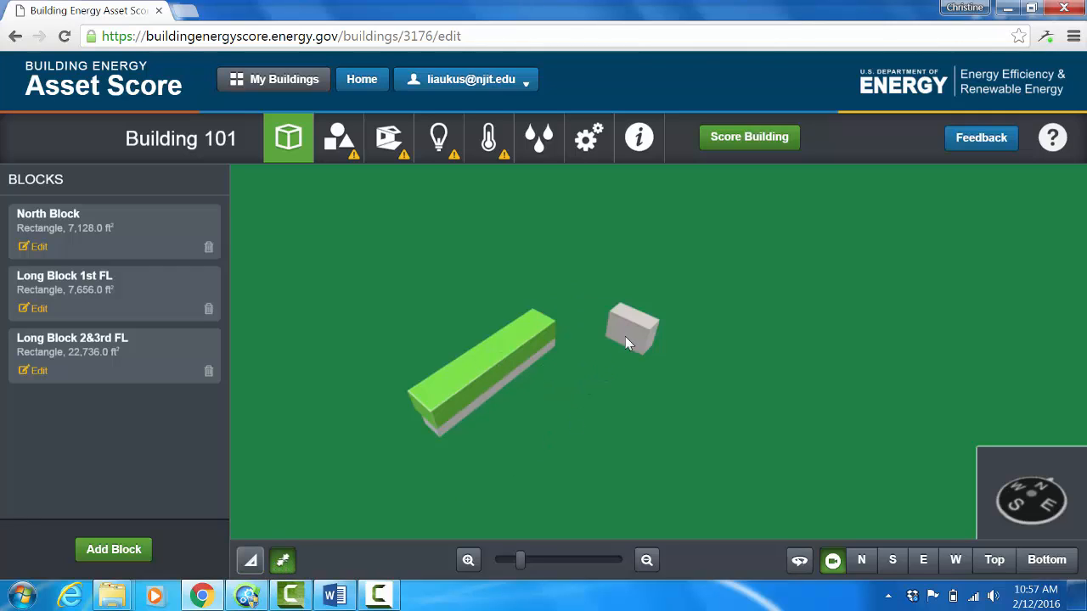
drag(623, 315, 548, 313)
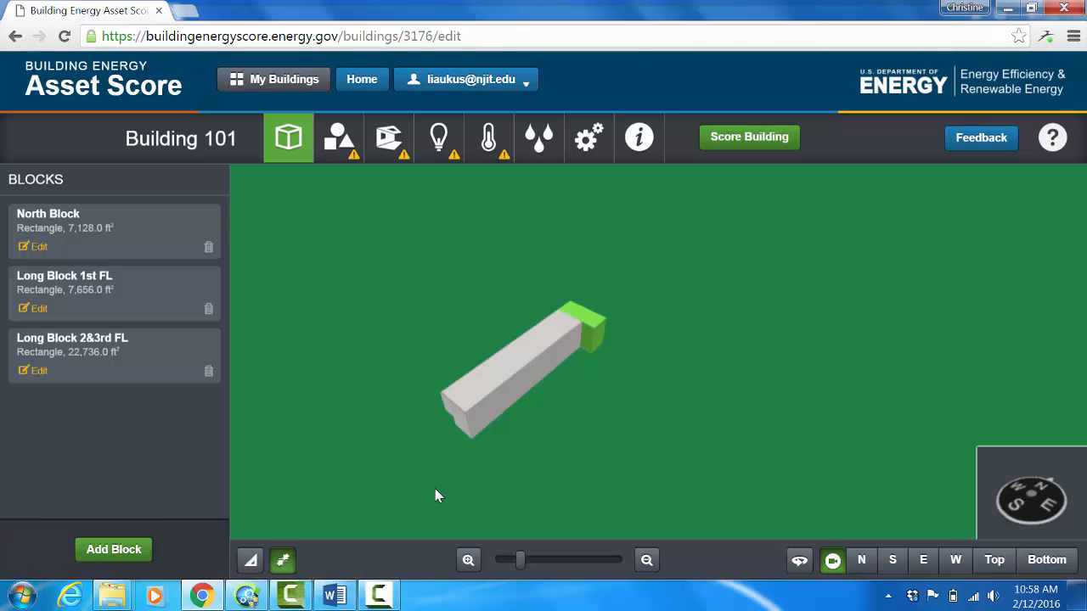
click(382, 596)
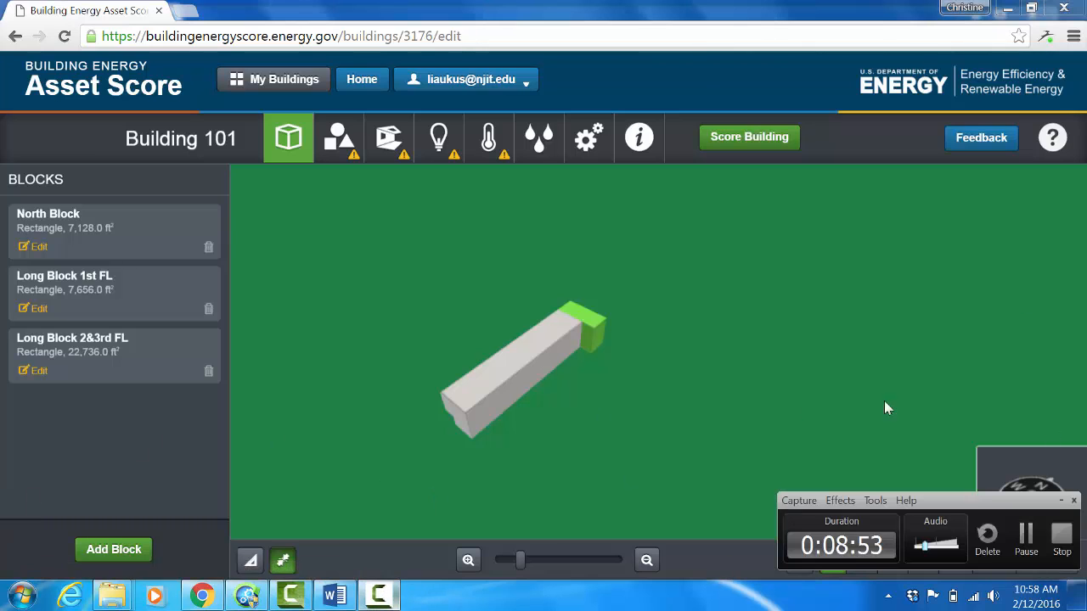
click(1027, 533)
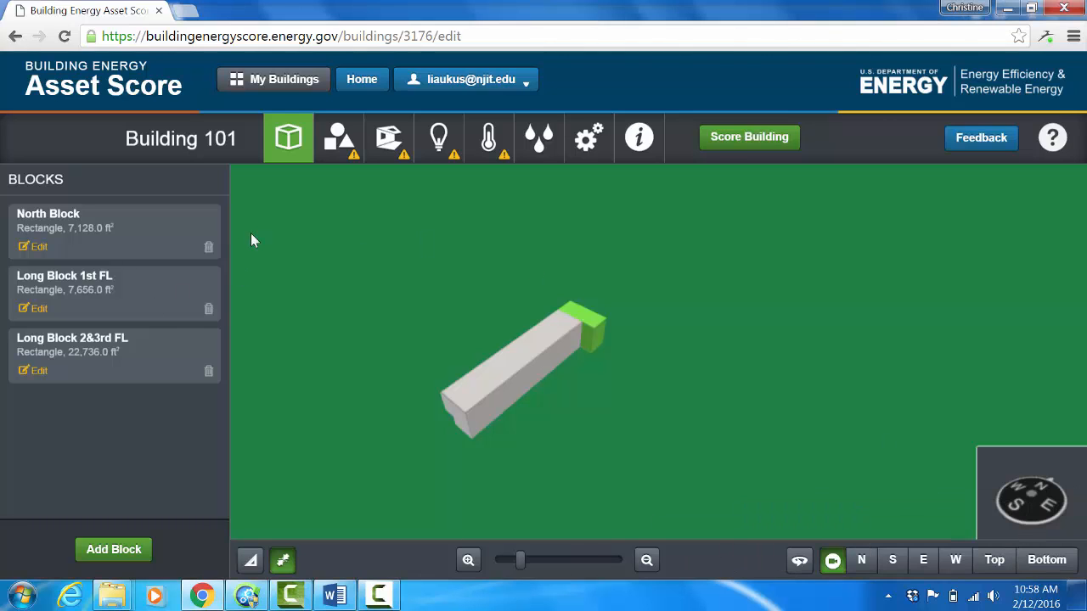
Step: Start a new above-ground block and name it Center Block
click(133, 555)
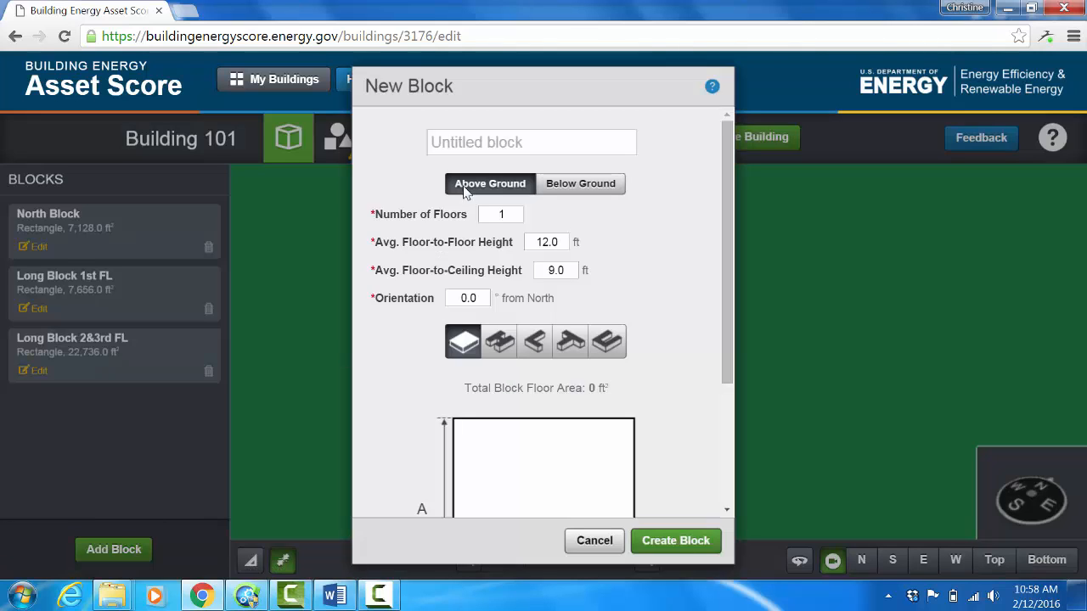
click(501, 142)
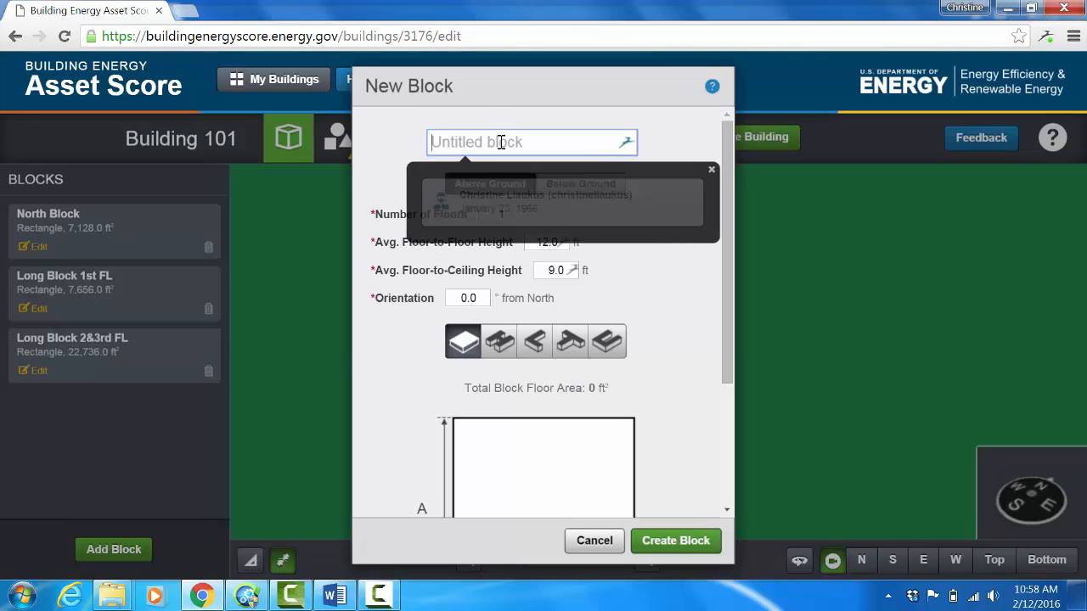
click(711, 170)
click(482, 143)
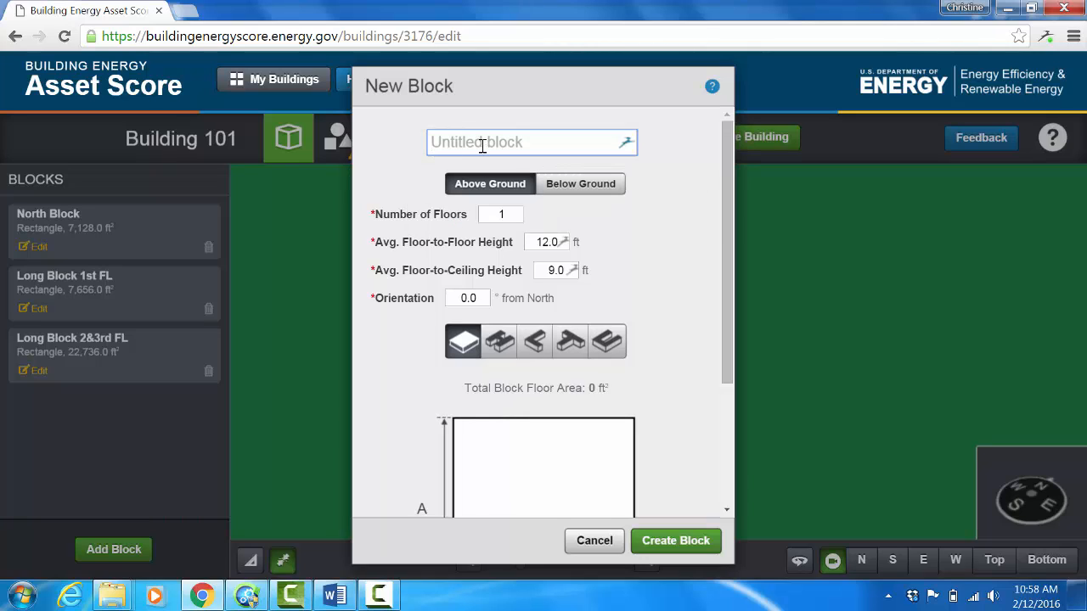
text(Center Block)
Step: Set Center Block to 3 floors, 18 ft floor-to-floor height and 16 ft floor-to-ceiling height
click(493, 214)
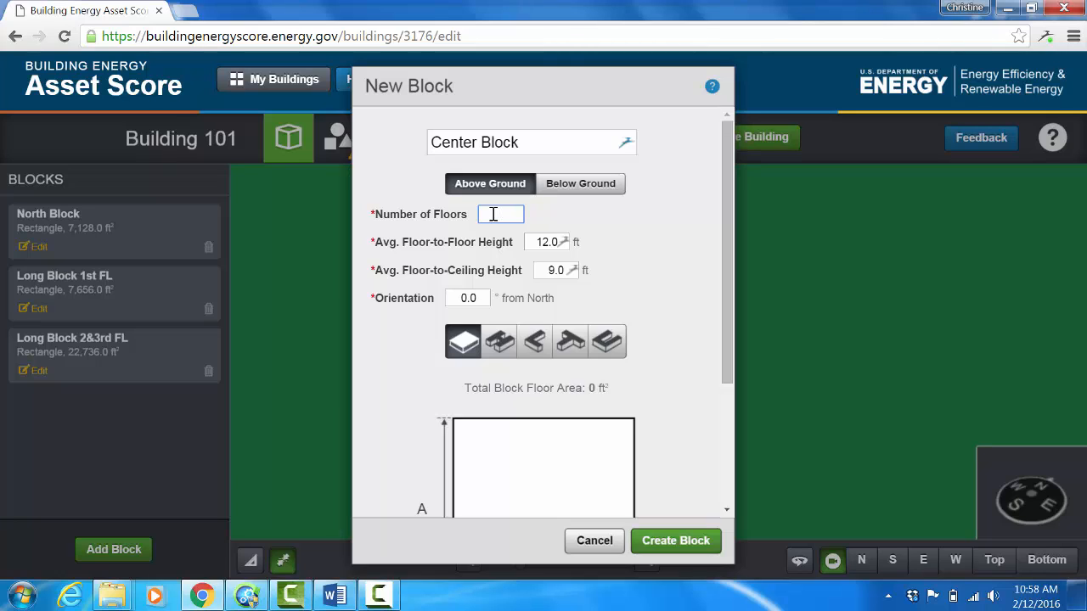
text(3)
key(Tab)
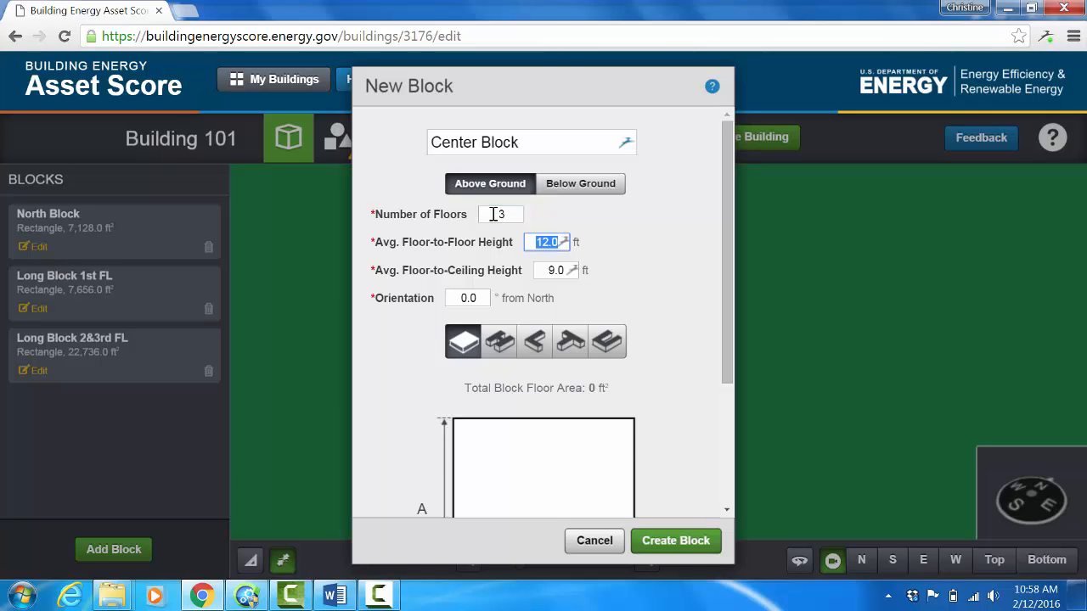
text(18)
key(Tab)
text(16)
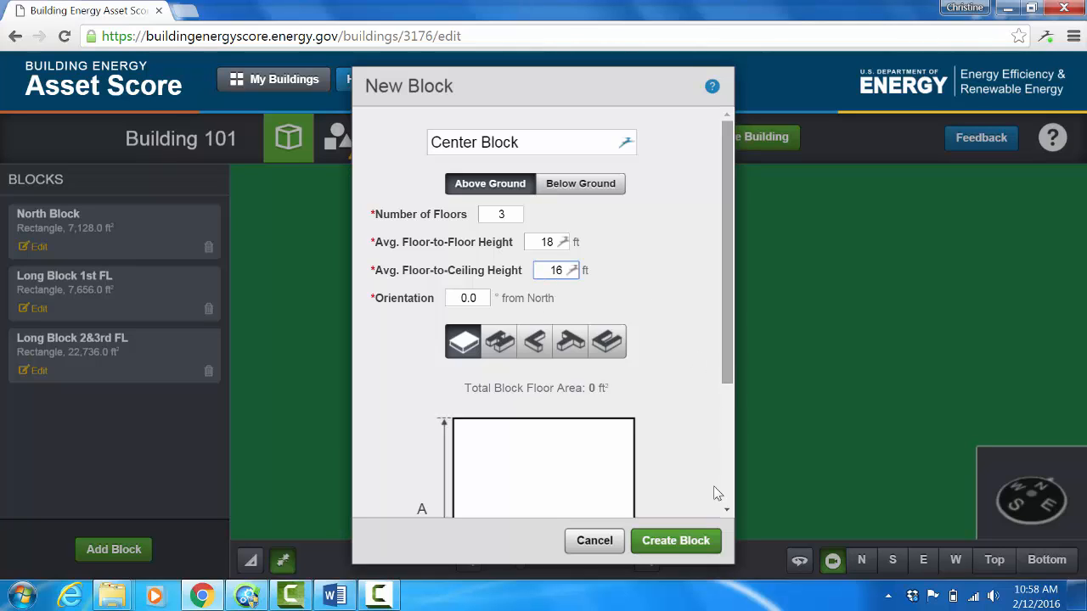
Step: Set the rectangular footprint of Center Block to A 52 ft and B 52 ft, and create the block
right_click(726, 512)
right_click(726, 512)
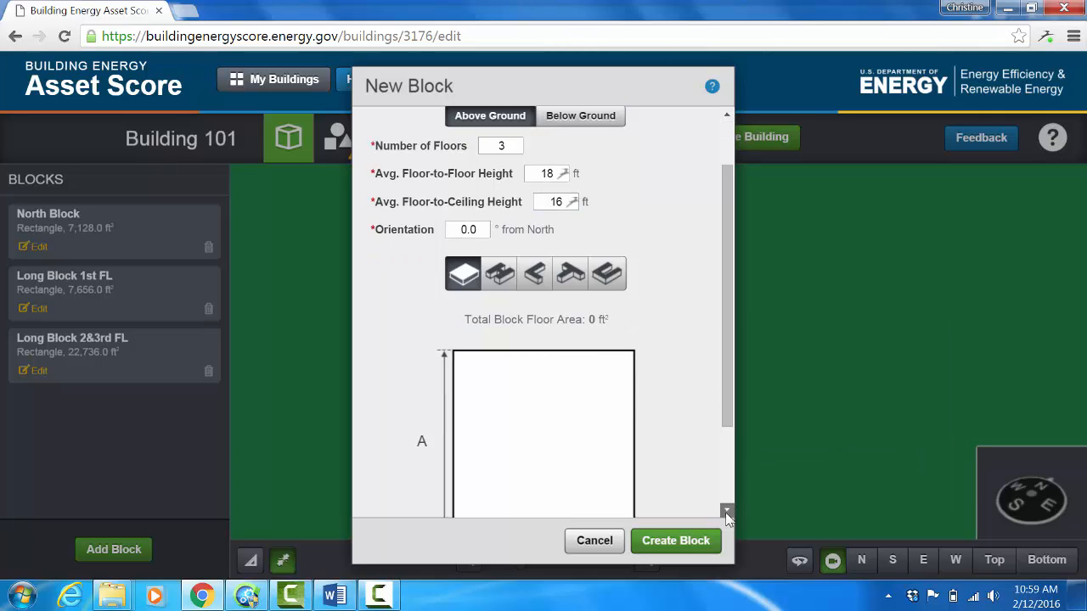
right_click(726, 512)
right_click(726, 512)
right_click(726, 512)
right_click(726, 512)
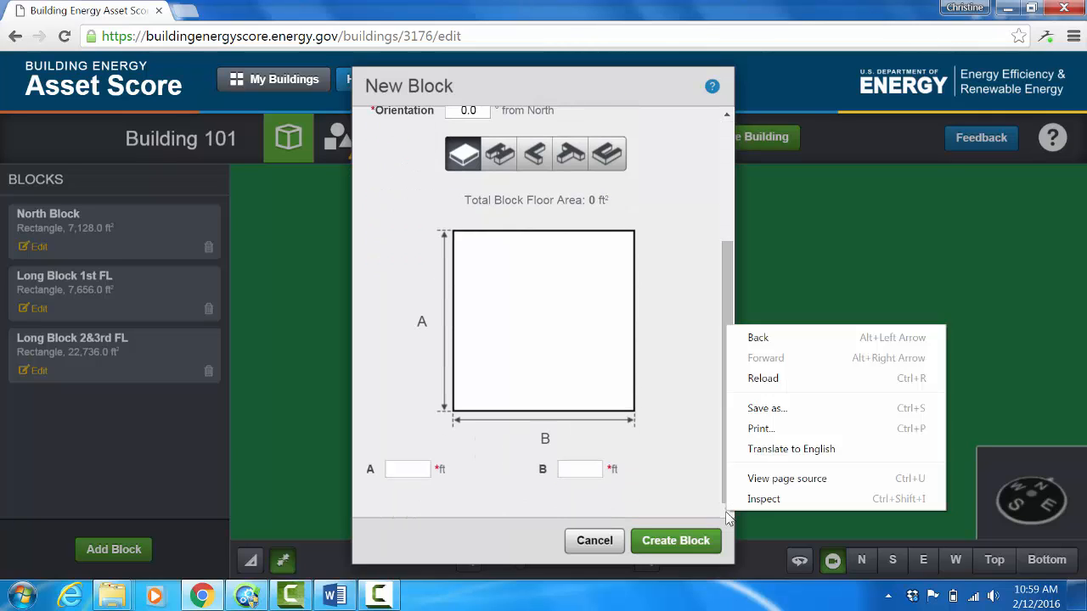
right_click(726, 512)
click(411, 469)
text(5)
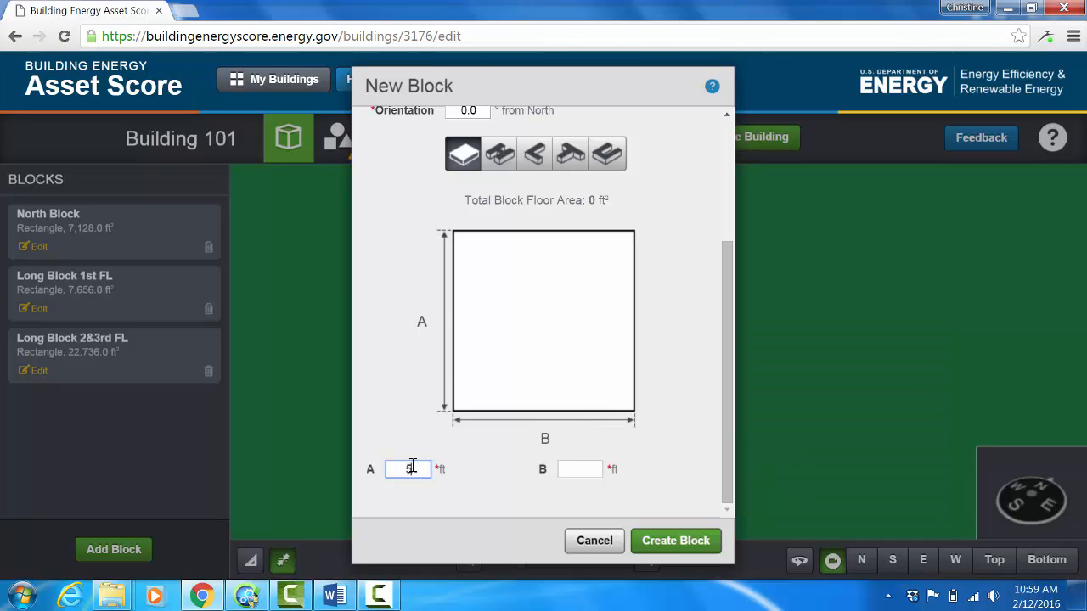
text(2)
key(Tab)
text(52)
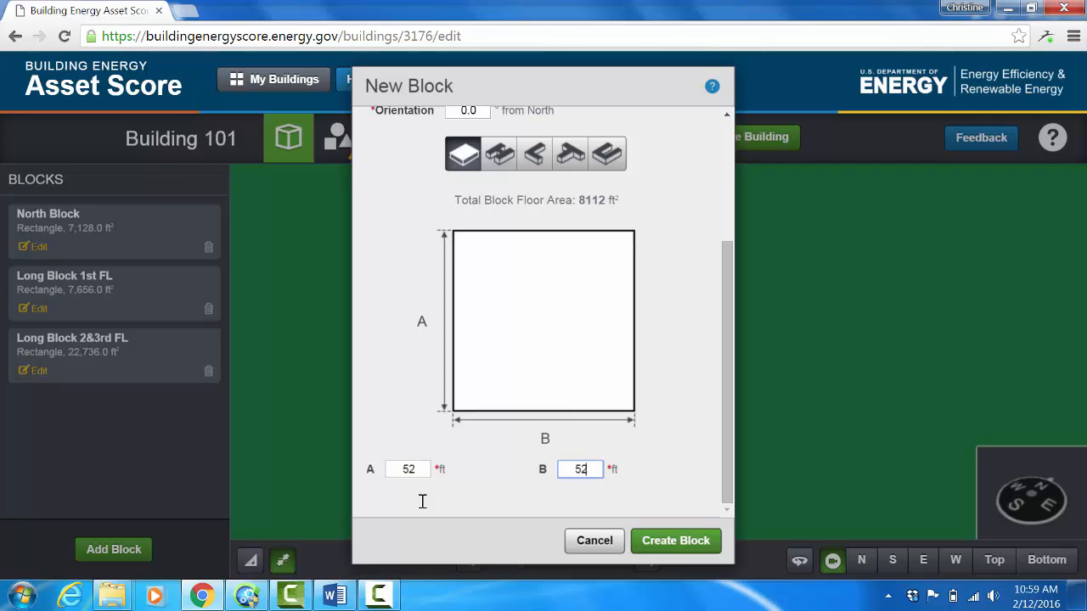
click(657, 547)
right_click(657, 552)
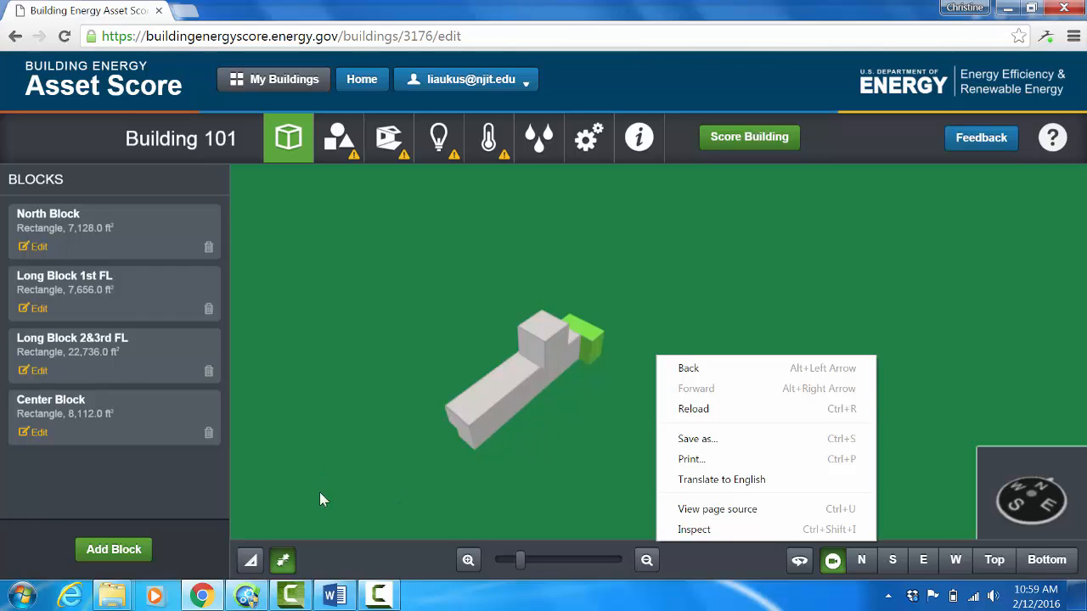
Step: Place Center Block against the east side of the long blocks, offset 90 ft from their south end
click(251, 563)
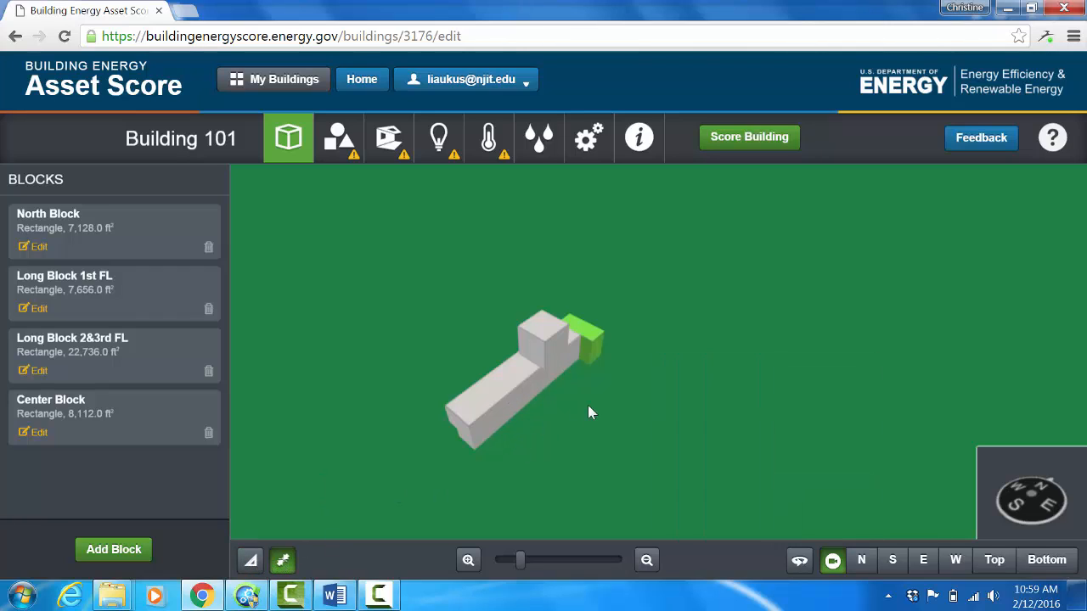
mouse_move(543, 331)
mouse_down()
mouse_move(554, 366)
mouse_move(547, 350)
mouse_up()
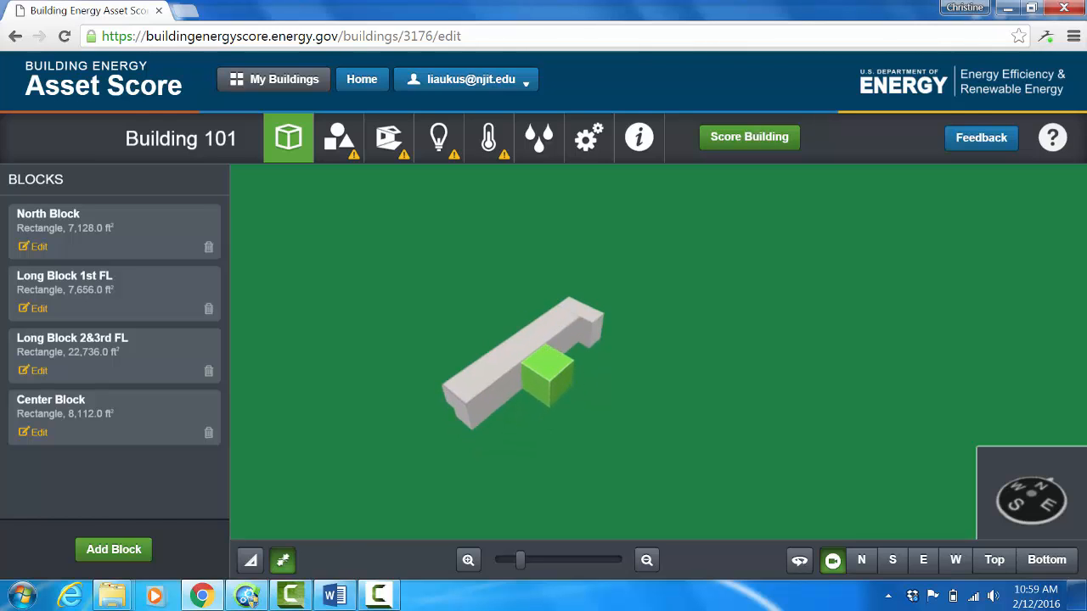
mouse_move(259, 569)
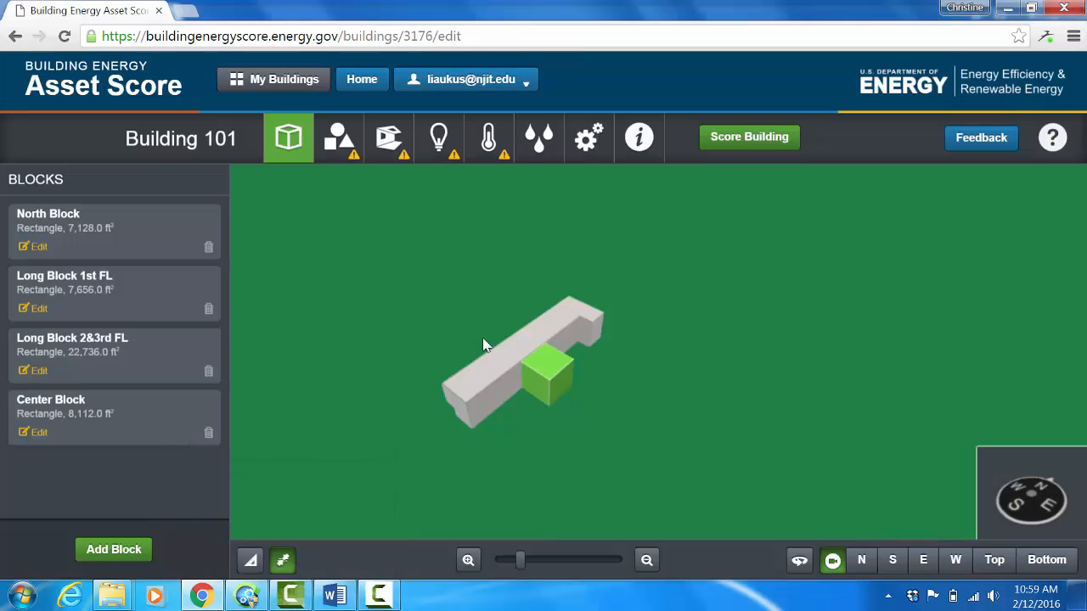
click(251, 560)
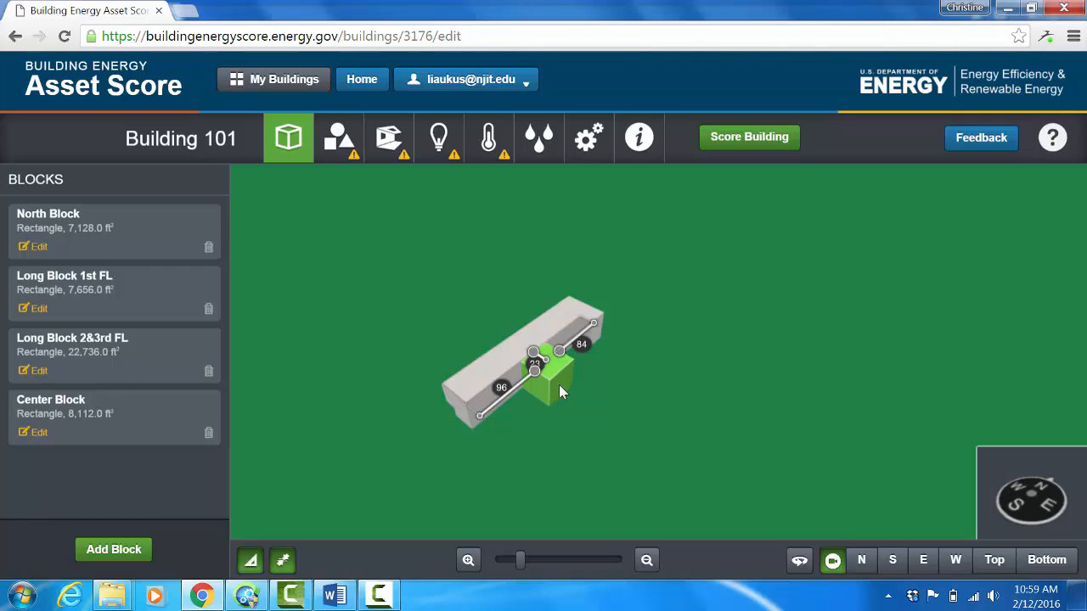
click(500, 388)
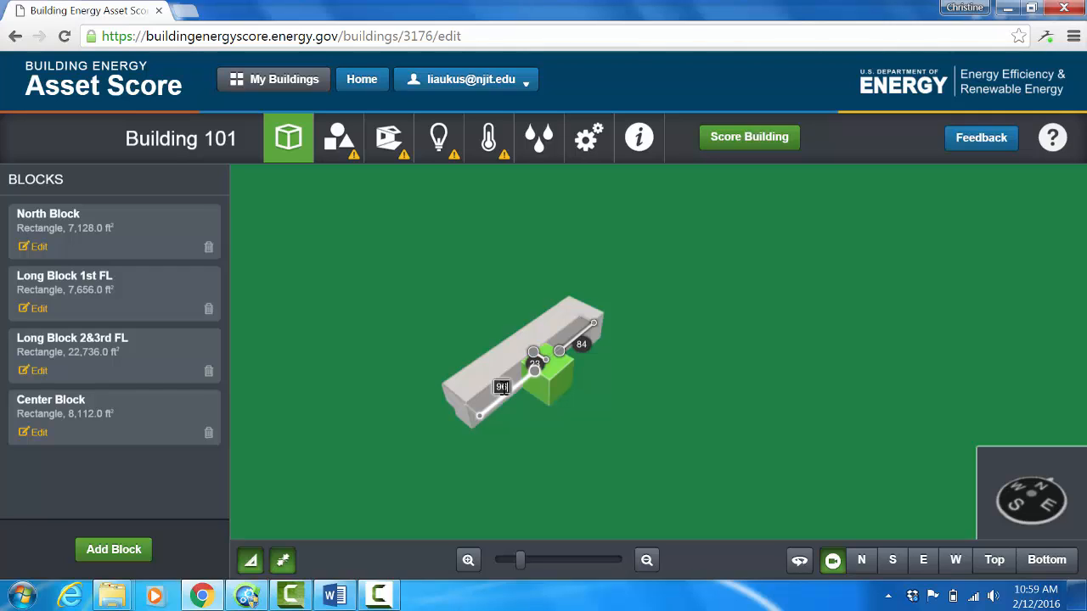
key(BackSpace)
text(0)
key(Return)
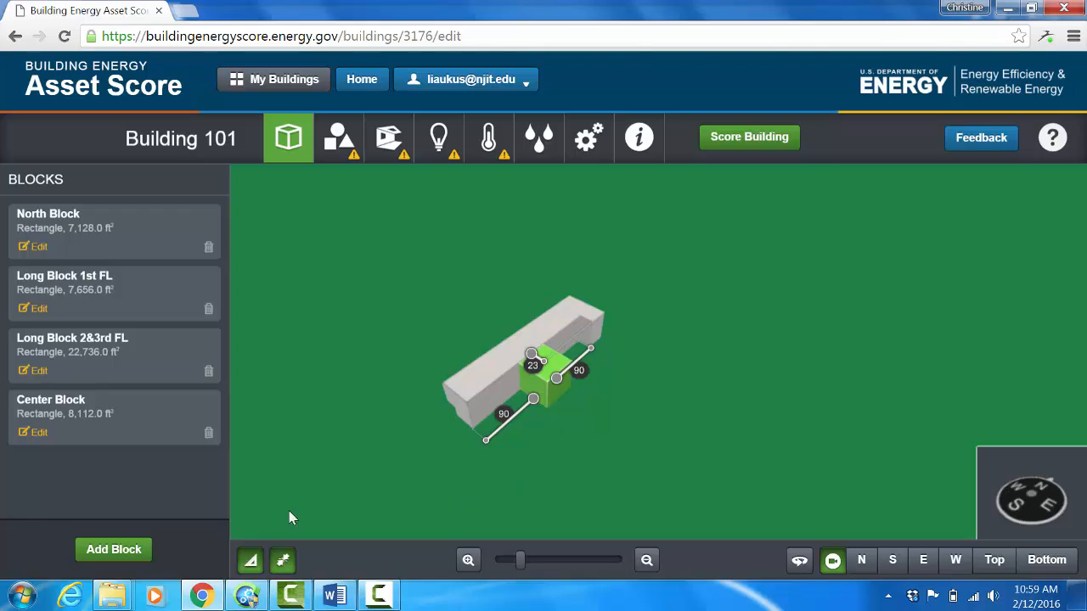
right_click(253, 564)
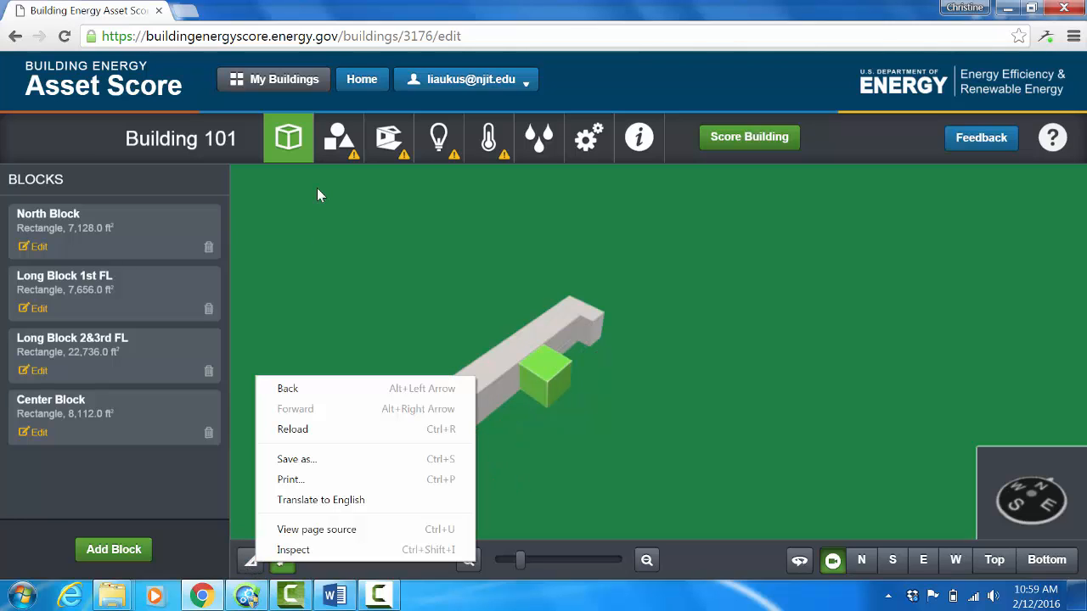
right_click(321, 211)
click(277, 385)
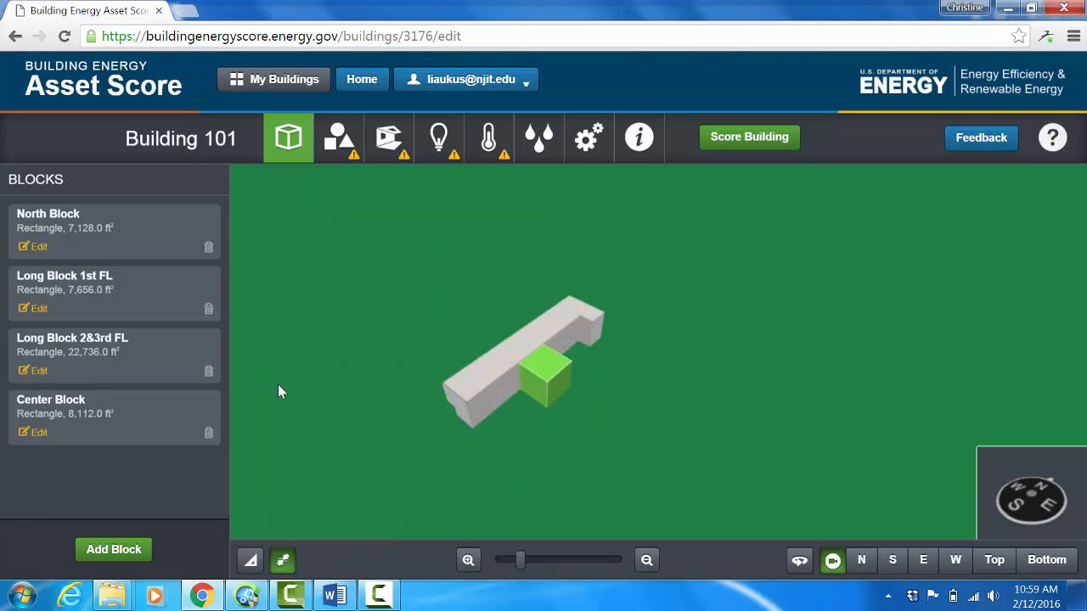
Step: Start a new above-ground block and name it South Block
click(114, 551)
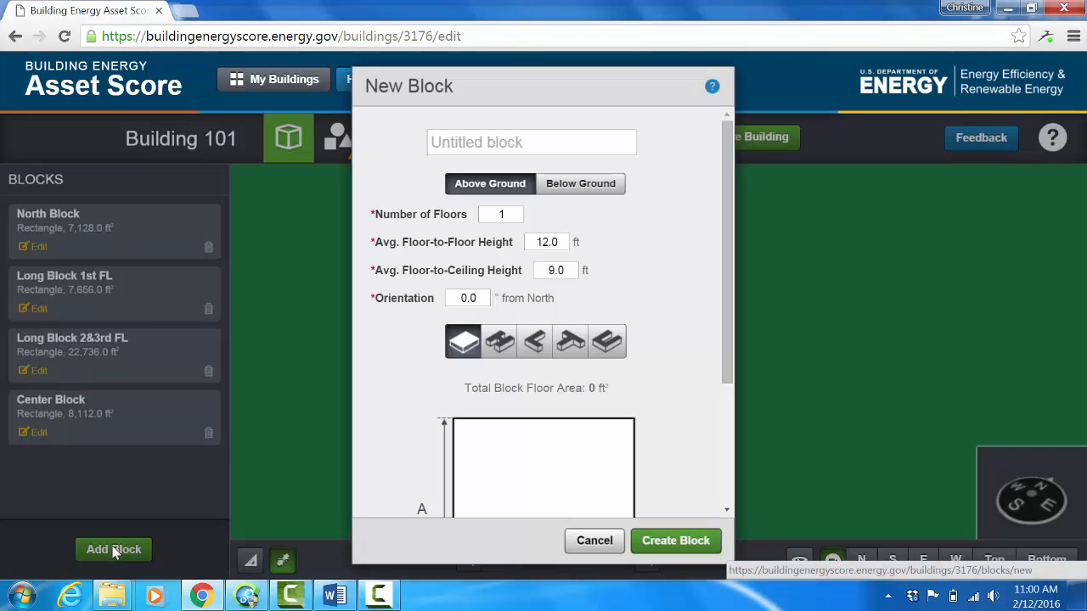
click(467, 144)
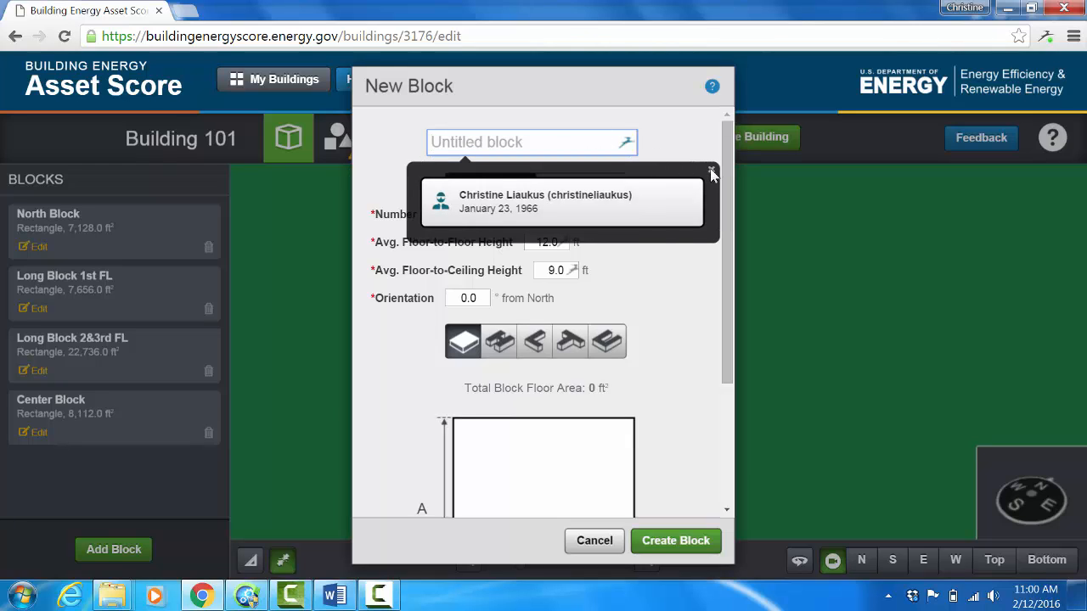
click(712, 170)
click(488, 147)
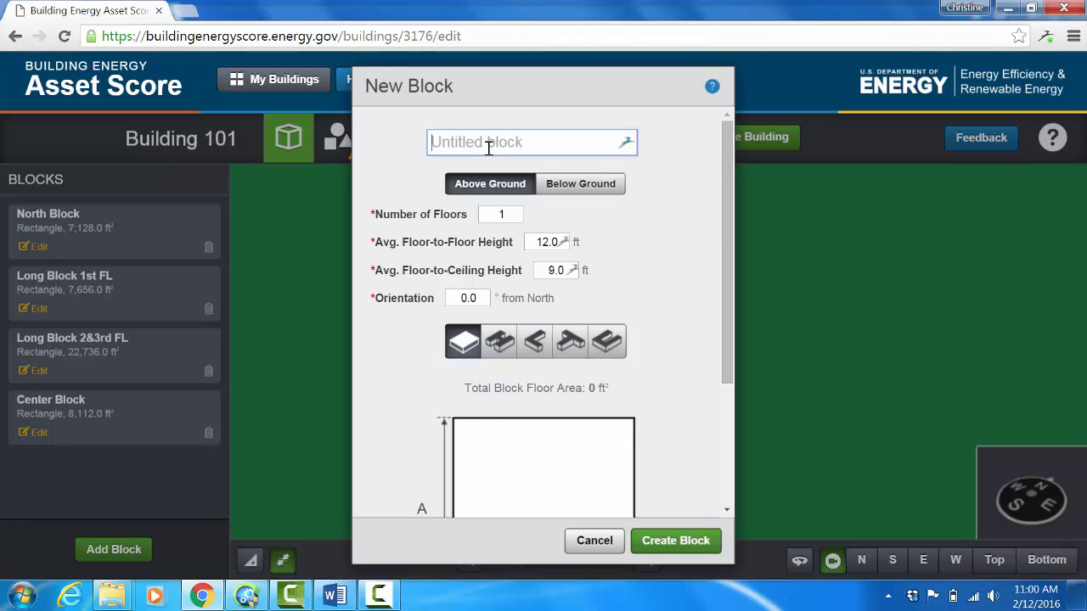
text(South Block)
Step: Set South Block to 18 ft floor-to-floor height, 16 ft floor-to-ceiling height and an orientation of 90° from North
click(536, 242)
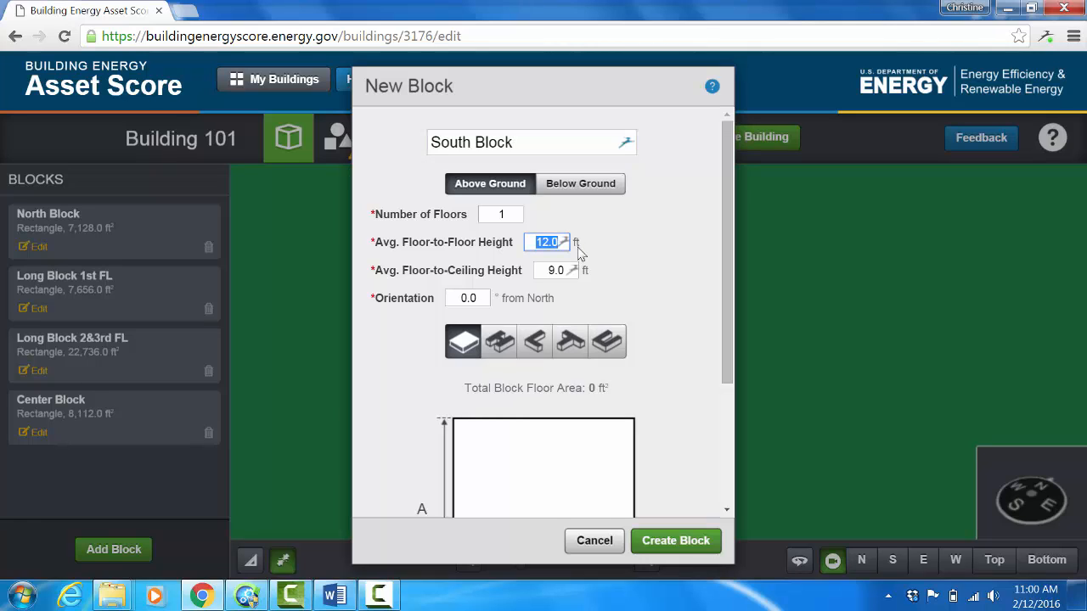
text(18)
key(Tab)
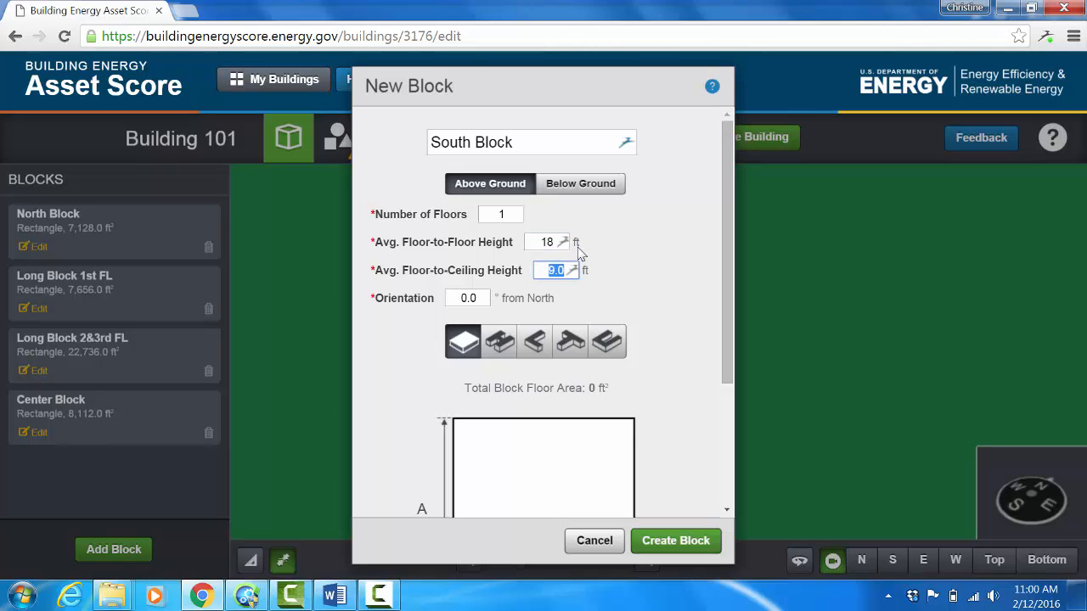
text(16)
key(Tab)
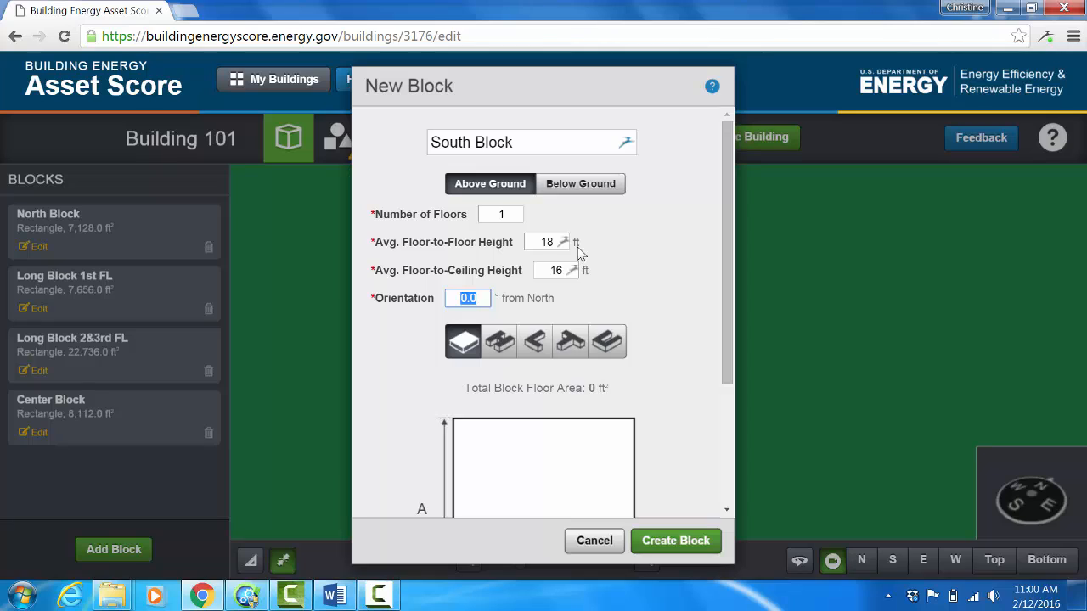
text(90)
Step: Set the rectangular footprint of South Block to A 72 ft and B 33 ft, and create the block
click(728, 512)
scroll(728, 511, down, 3)
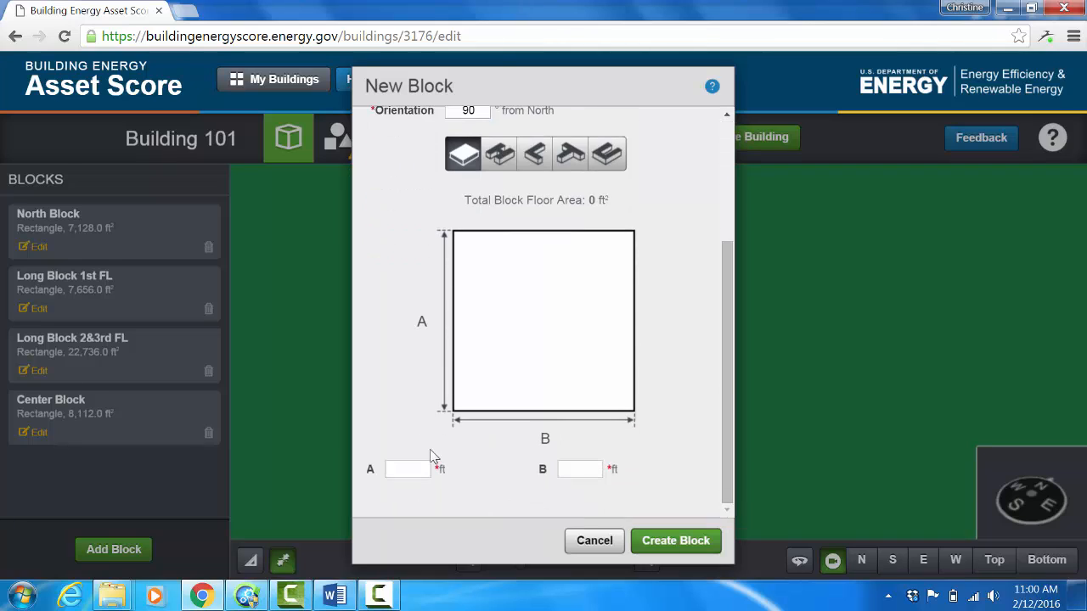
right_click(407, 466)
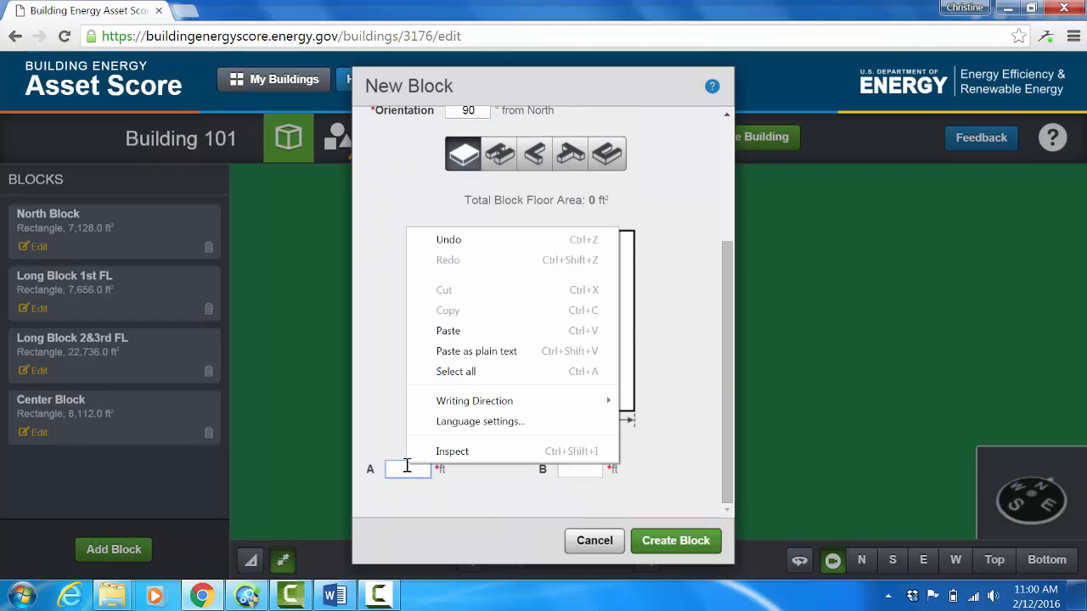
click(401, 473)
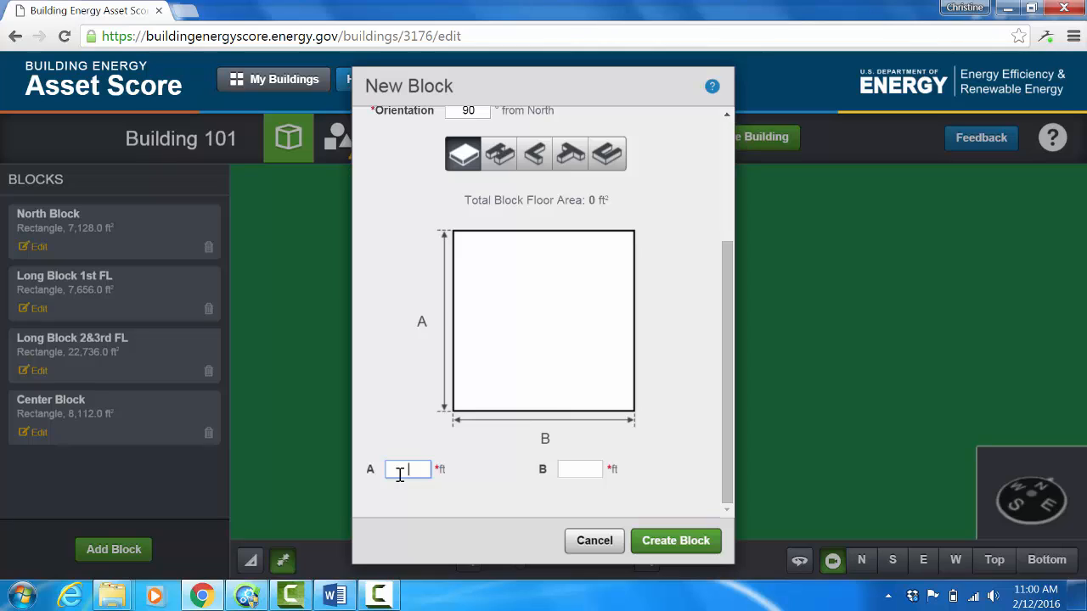
text(72)
key(Tab)
text(33)
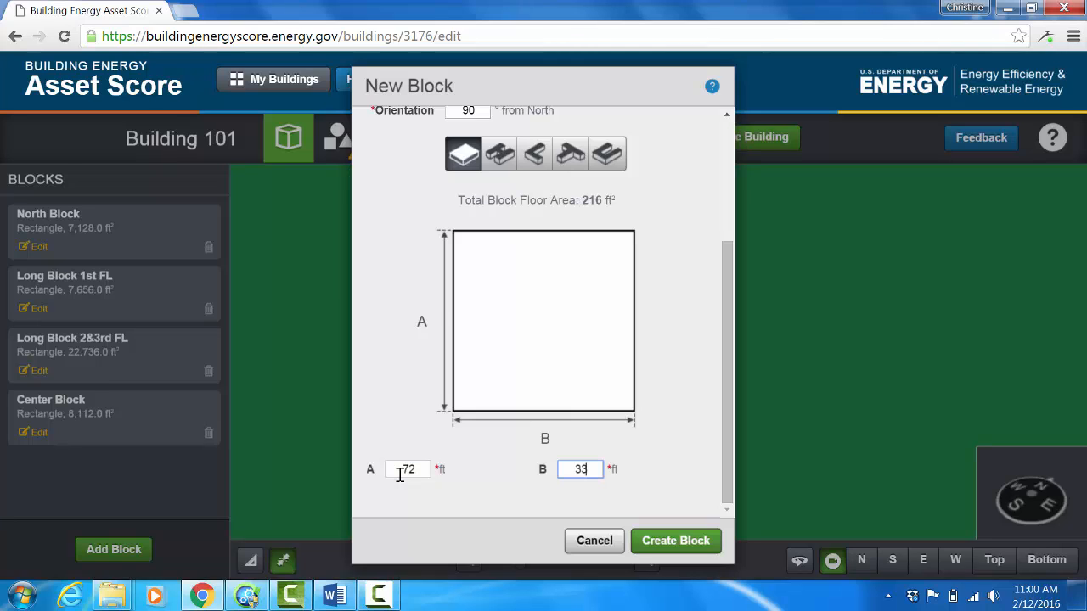
click(671, 546)
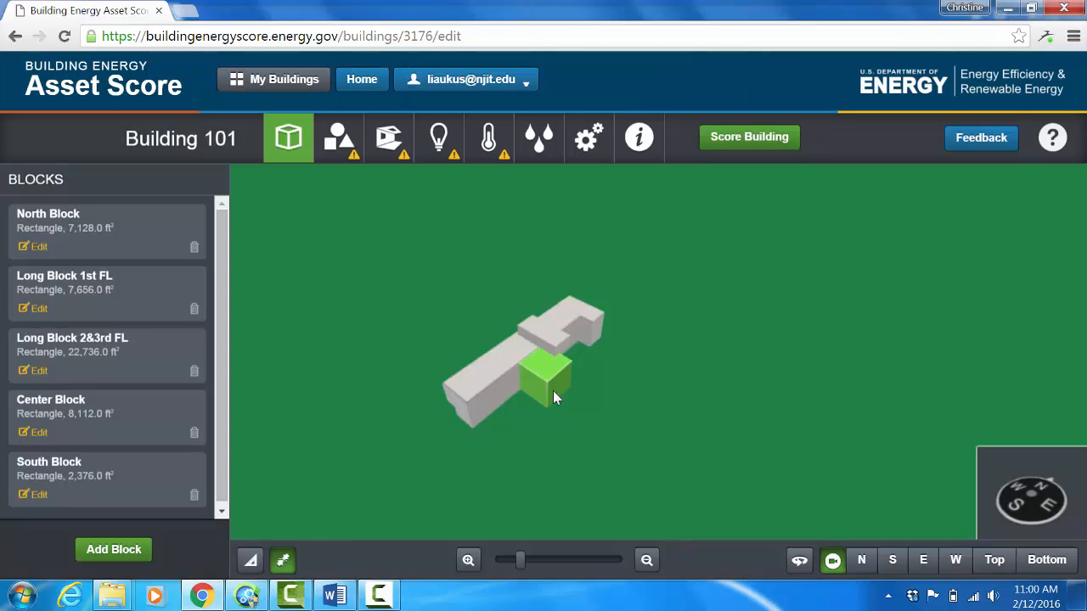
Step: Move South Block off the top of the building to the ground near the south end of the long blocks
drag(539, 339, 484, 413)
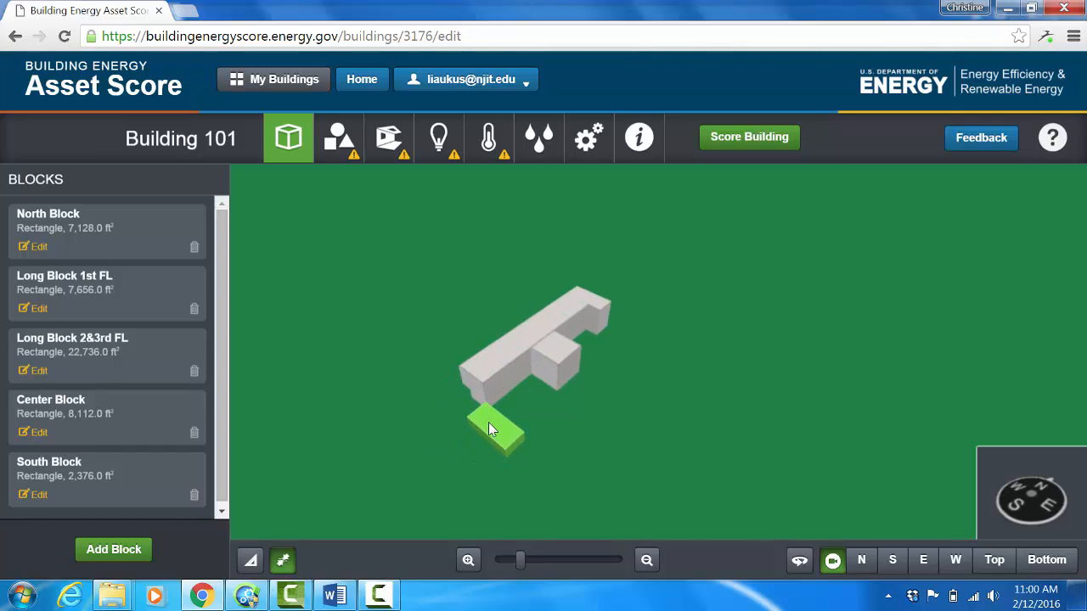
right_click(488, 427)
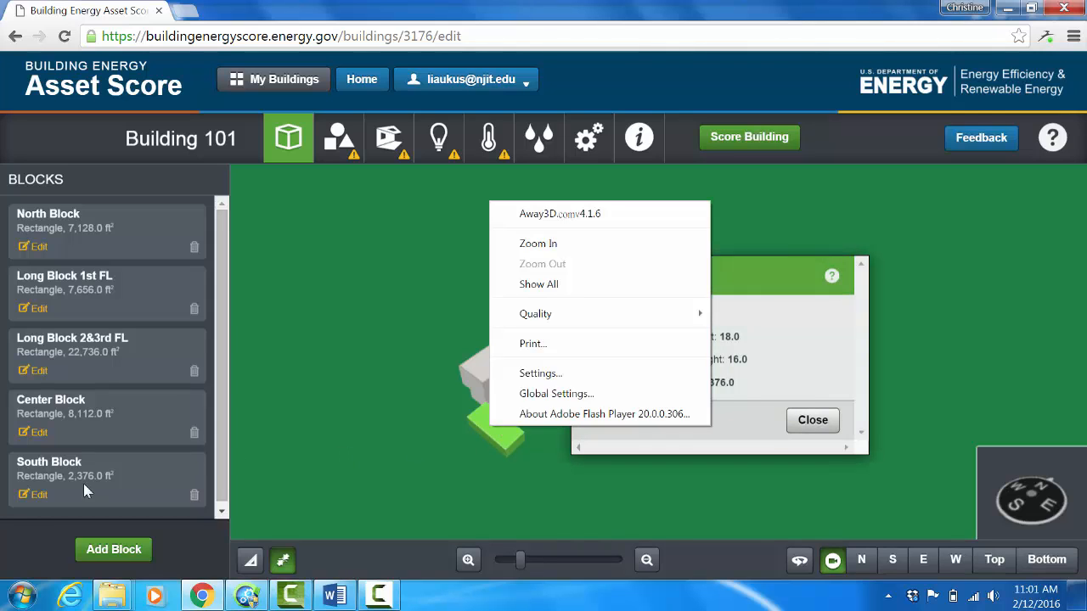
Step: Edit South Block to have 3 floors and update the block
click(41, 493)
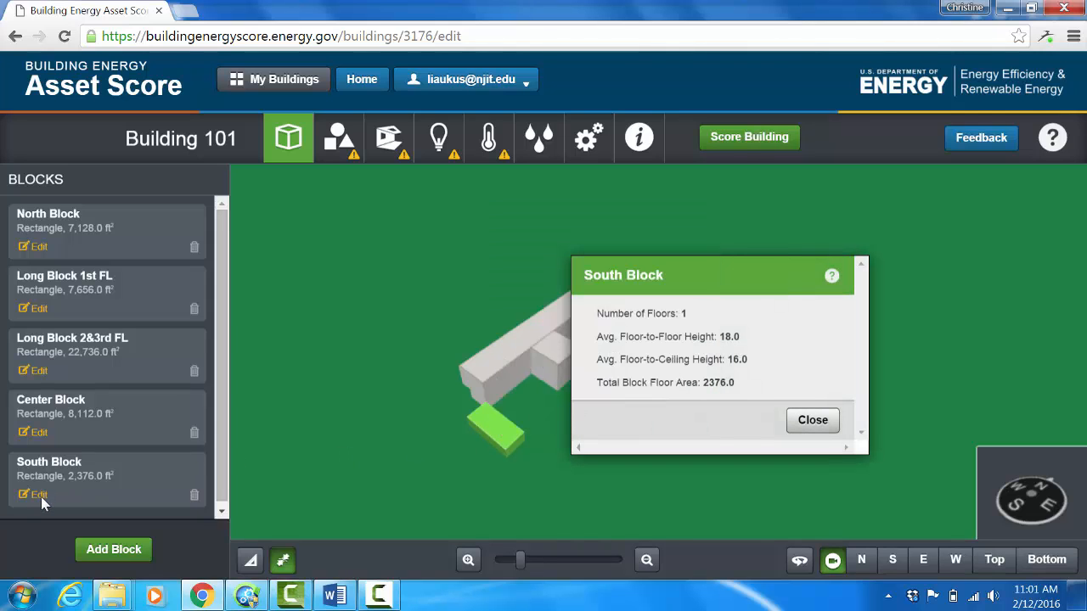
click(41, 497)
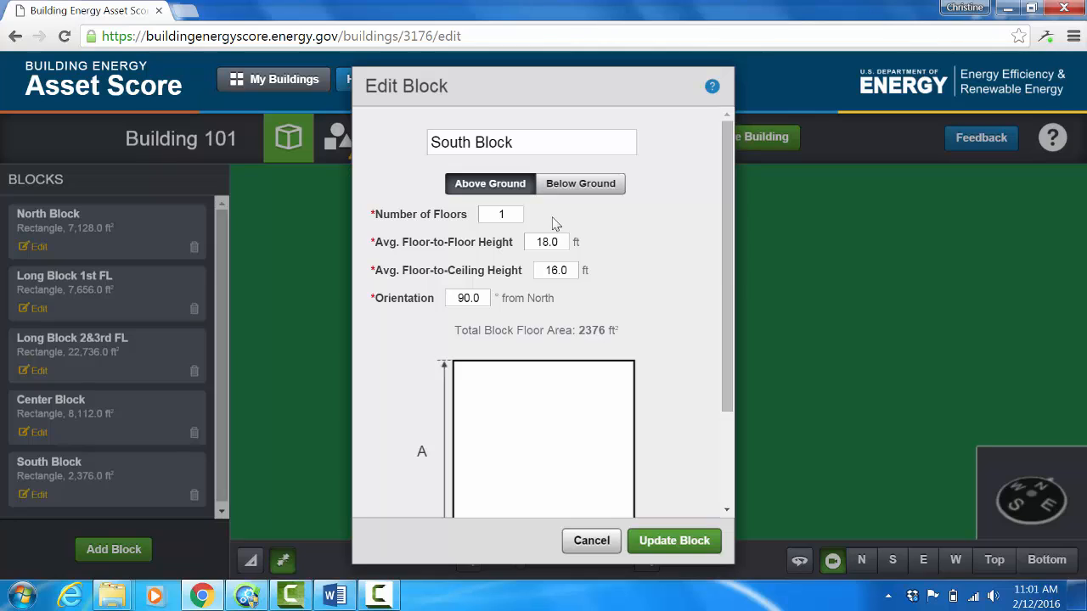
double_click(518, 214)
text(3)
click(671, 543)
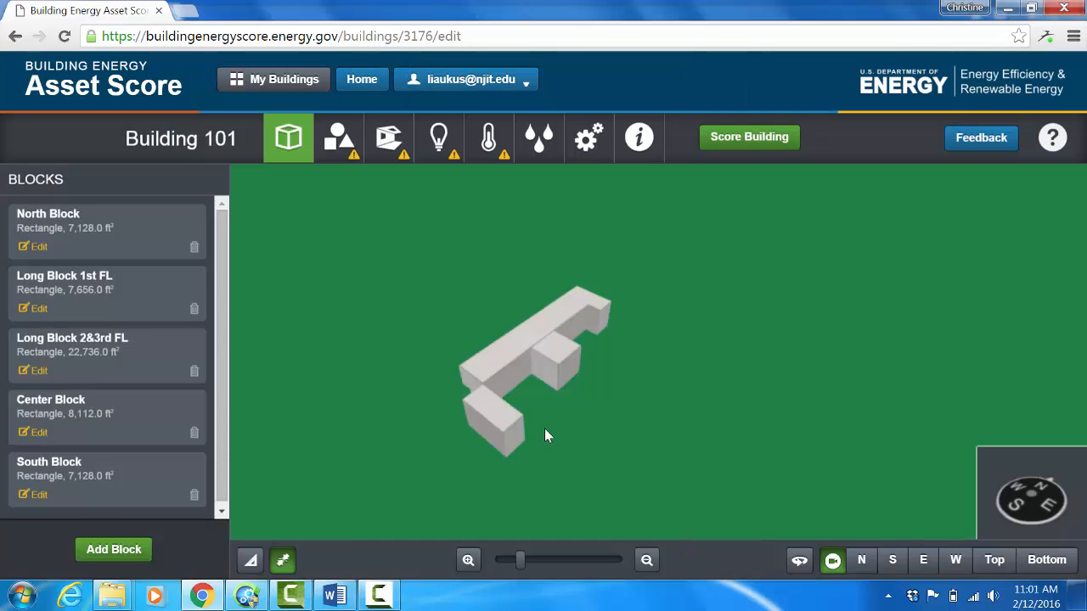
Step: Place South Block against the south end of the long blocks, with its west side flush with theirs
click(469, 398)
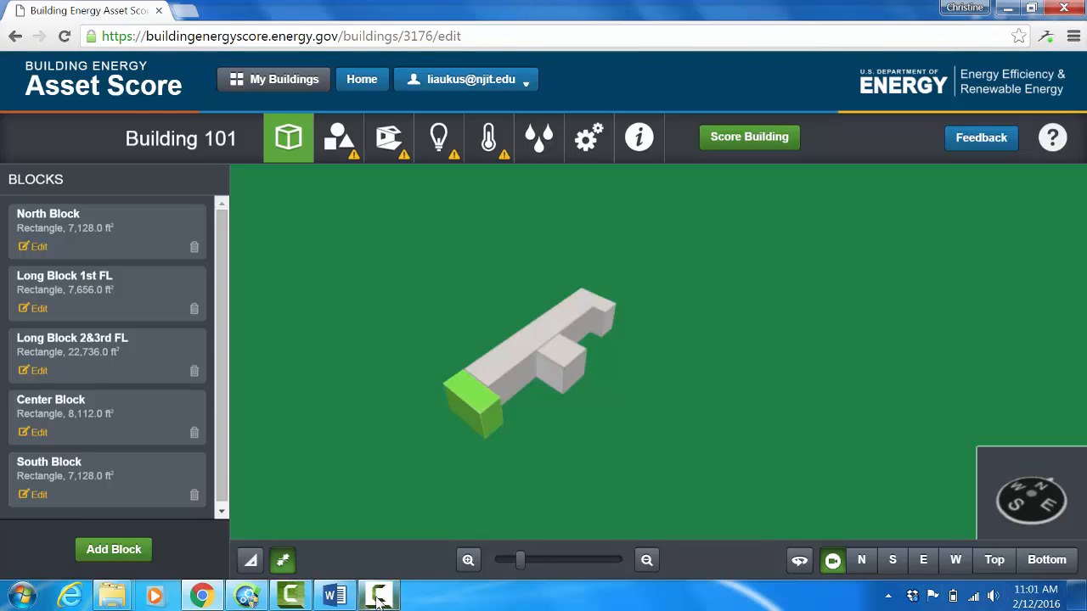
mouse_move(379, 599)
mouse_move(451, 544)
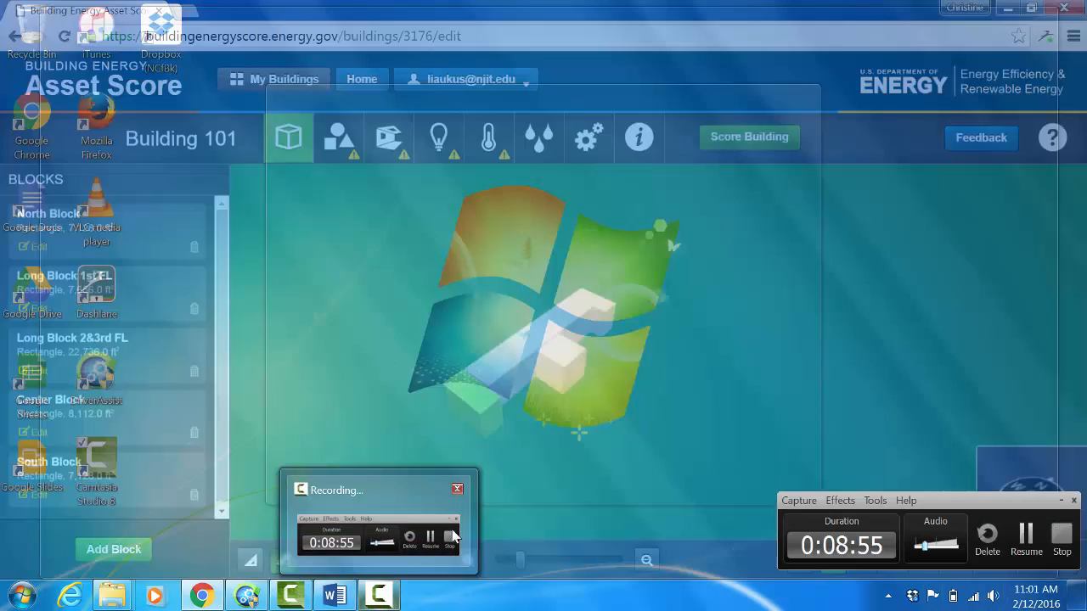